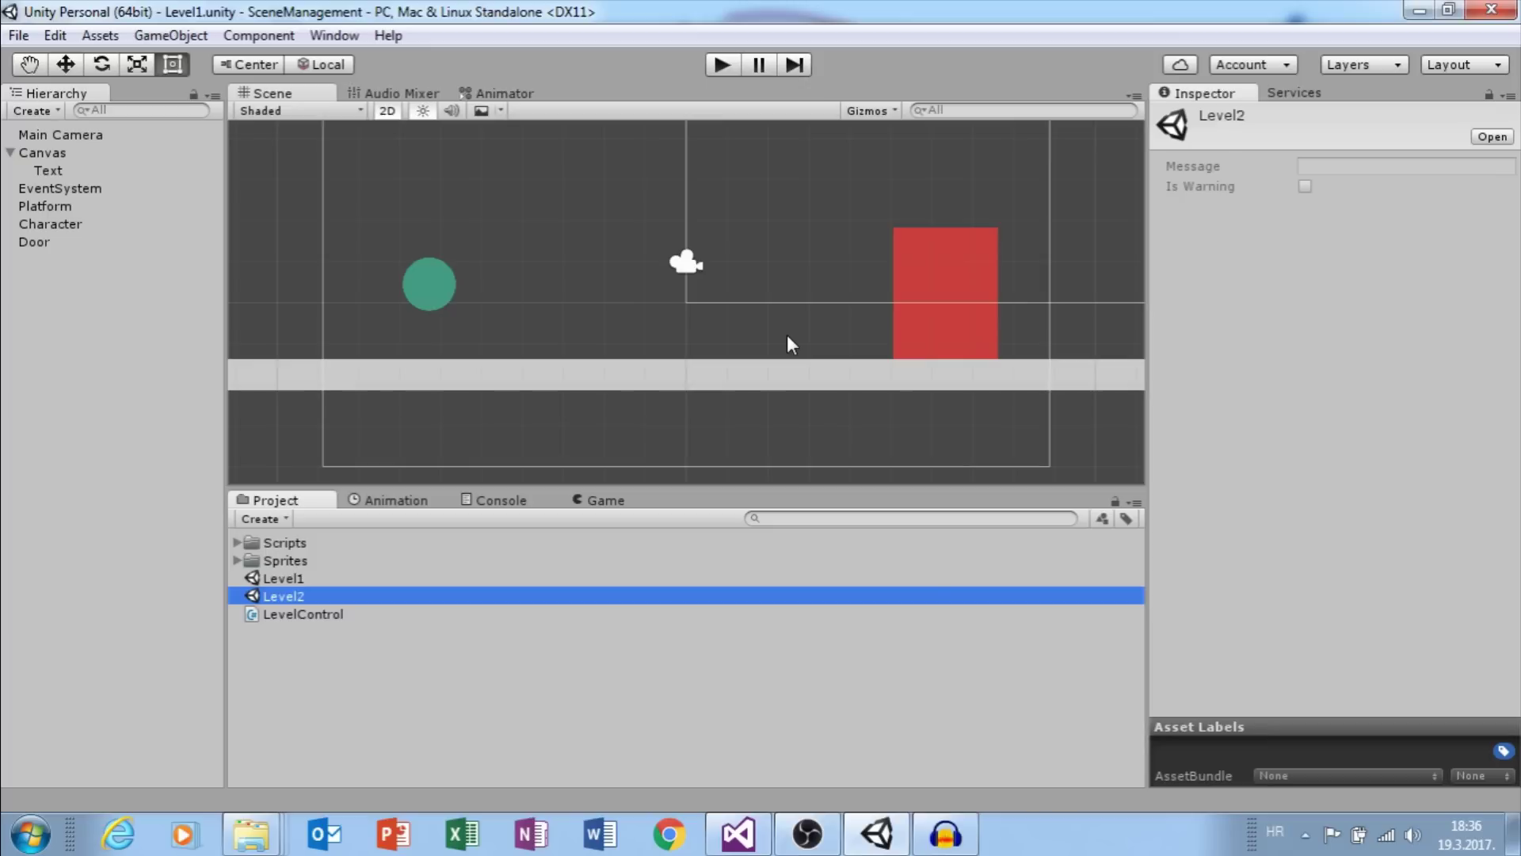
# Look over the Level1 and Level2 scene assets, then run Level1 in play mode.
pyautogui.click(283, 579)
pyautogui.click(281, 596)
pyautogui.click(19, 36)
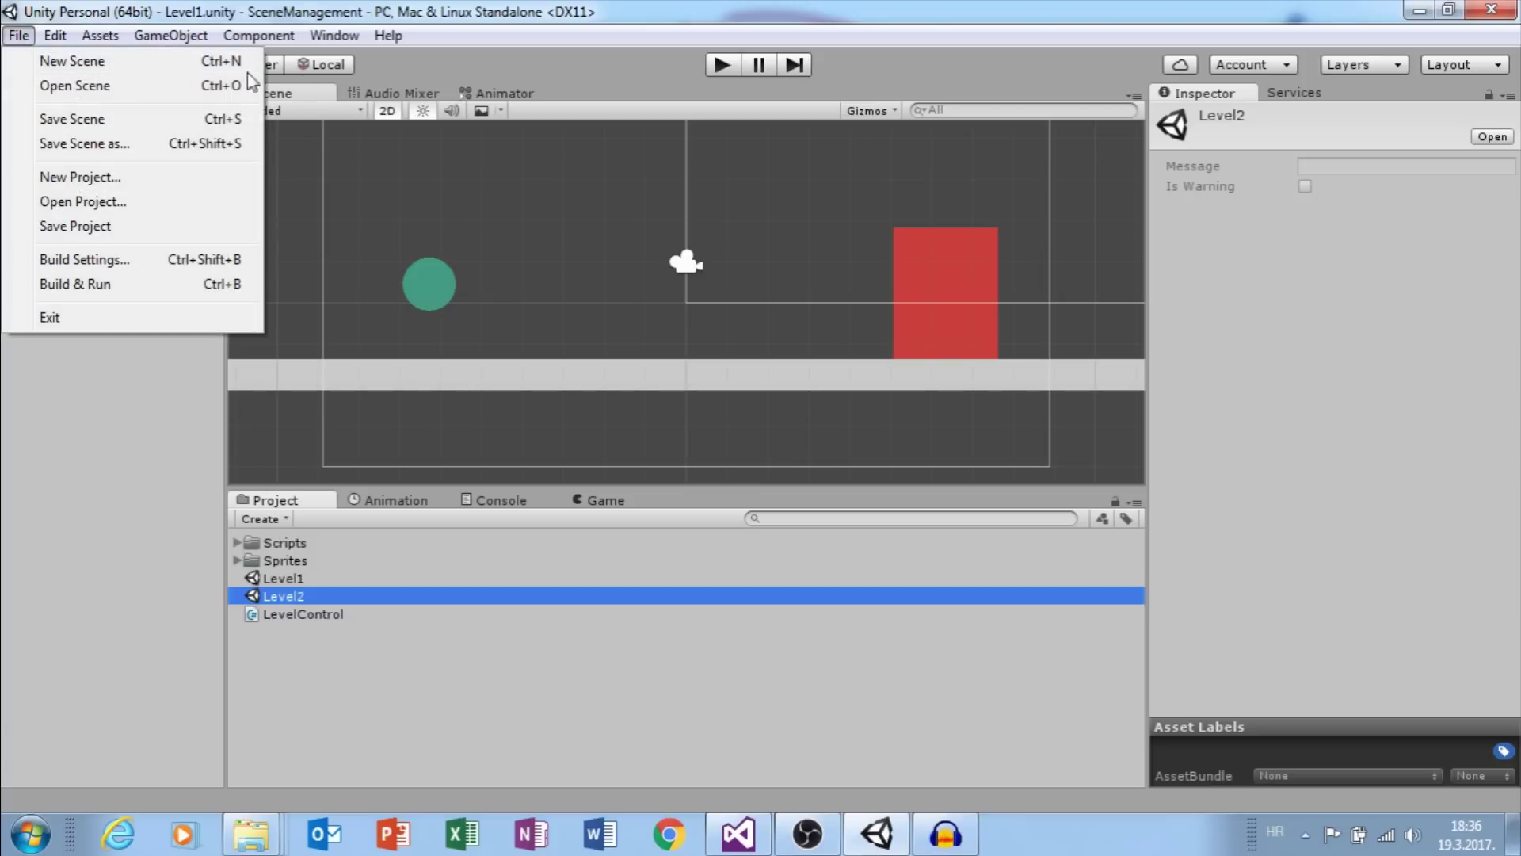
pyautogui.click(720, 68)
pyautogui.click(720, 68)
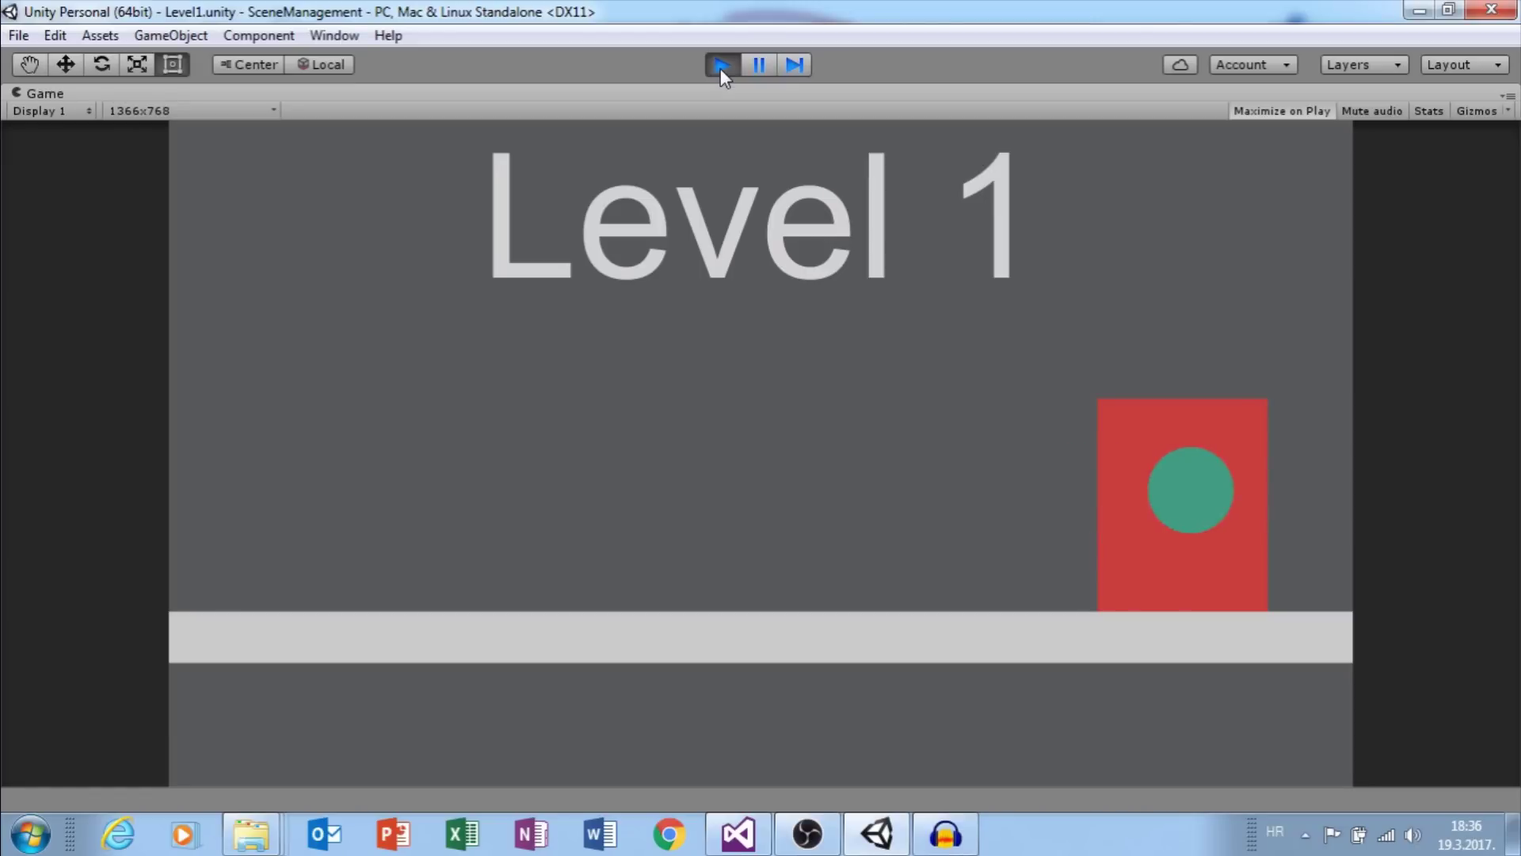
# Stop the preview and add Level1 and Level2 to Build Settings as scenes 0 and 1.
pyautogui.click(720, 65)
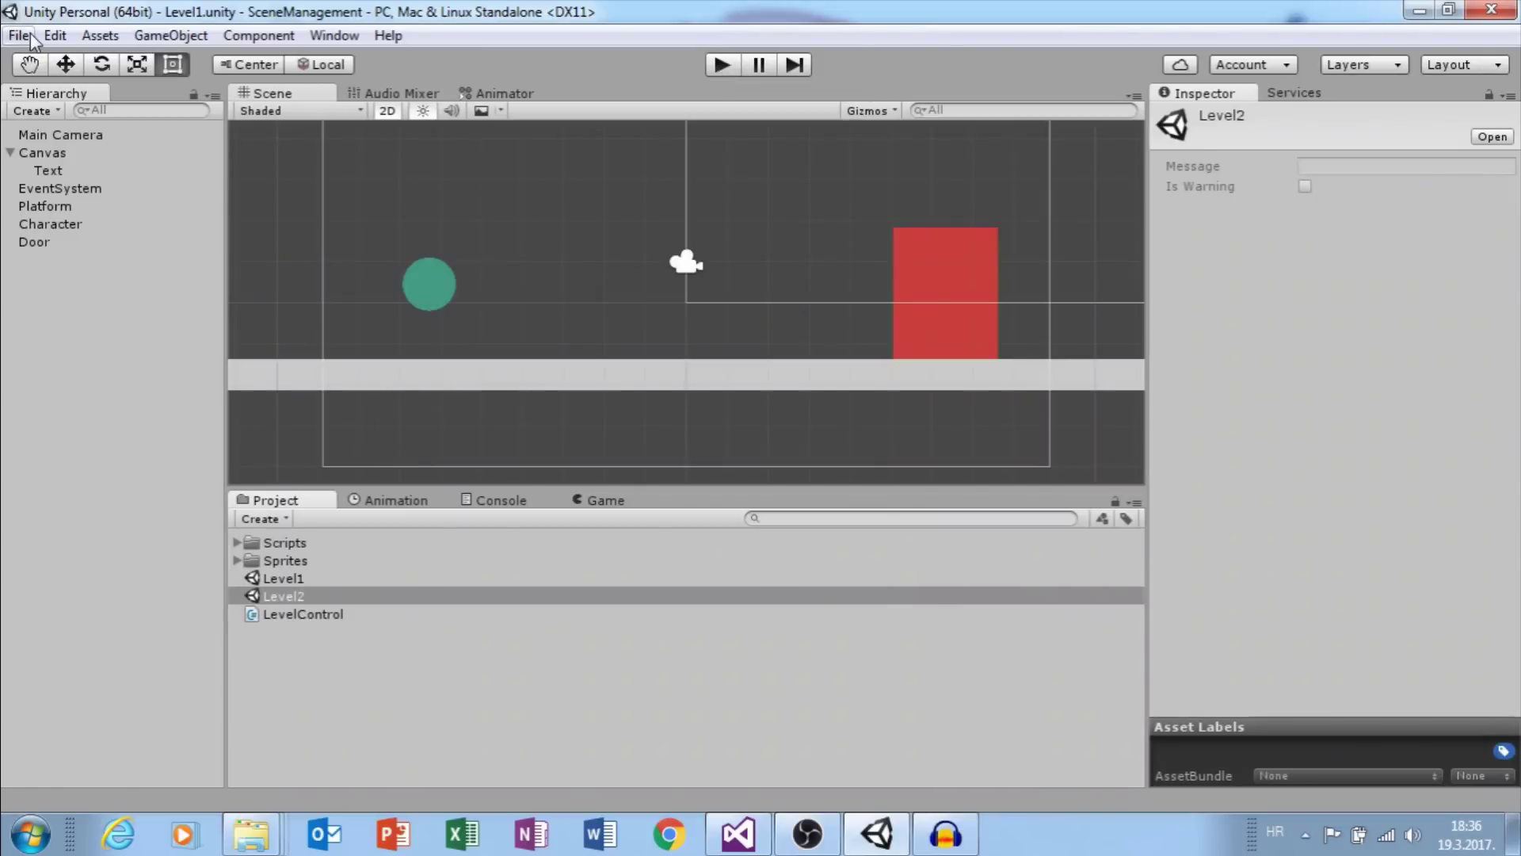
pyautogui.click(18, 36)
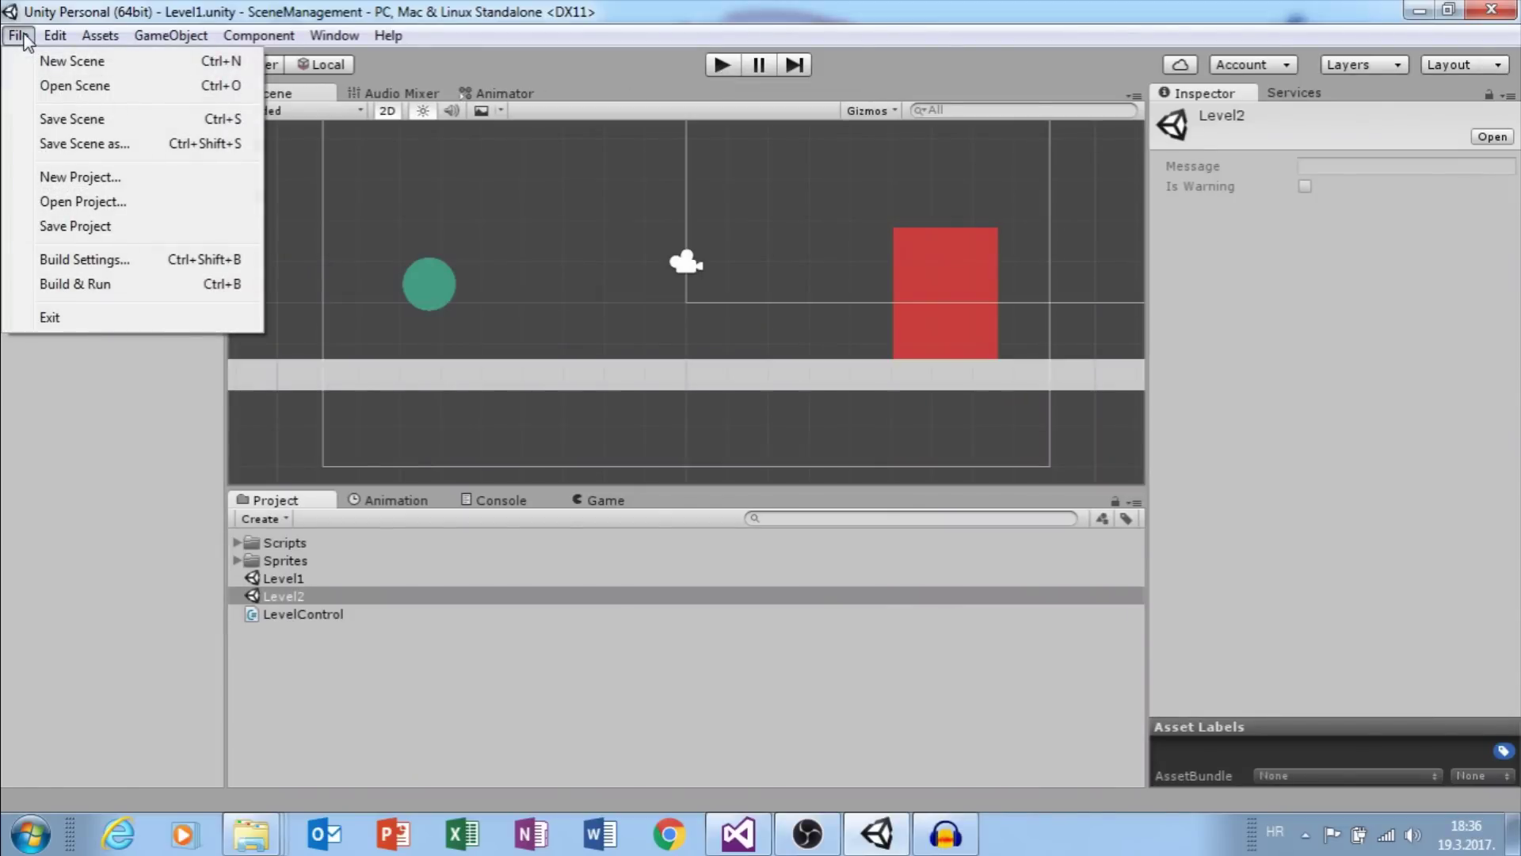
pyautogui.click(115, 259)
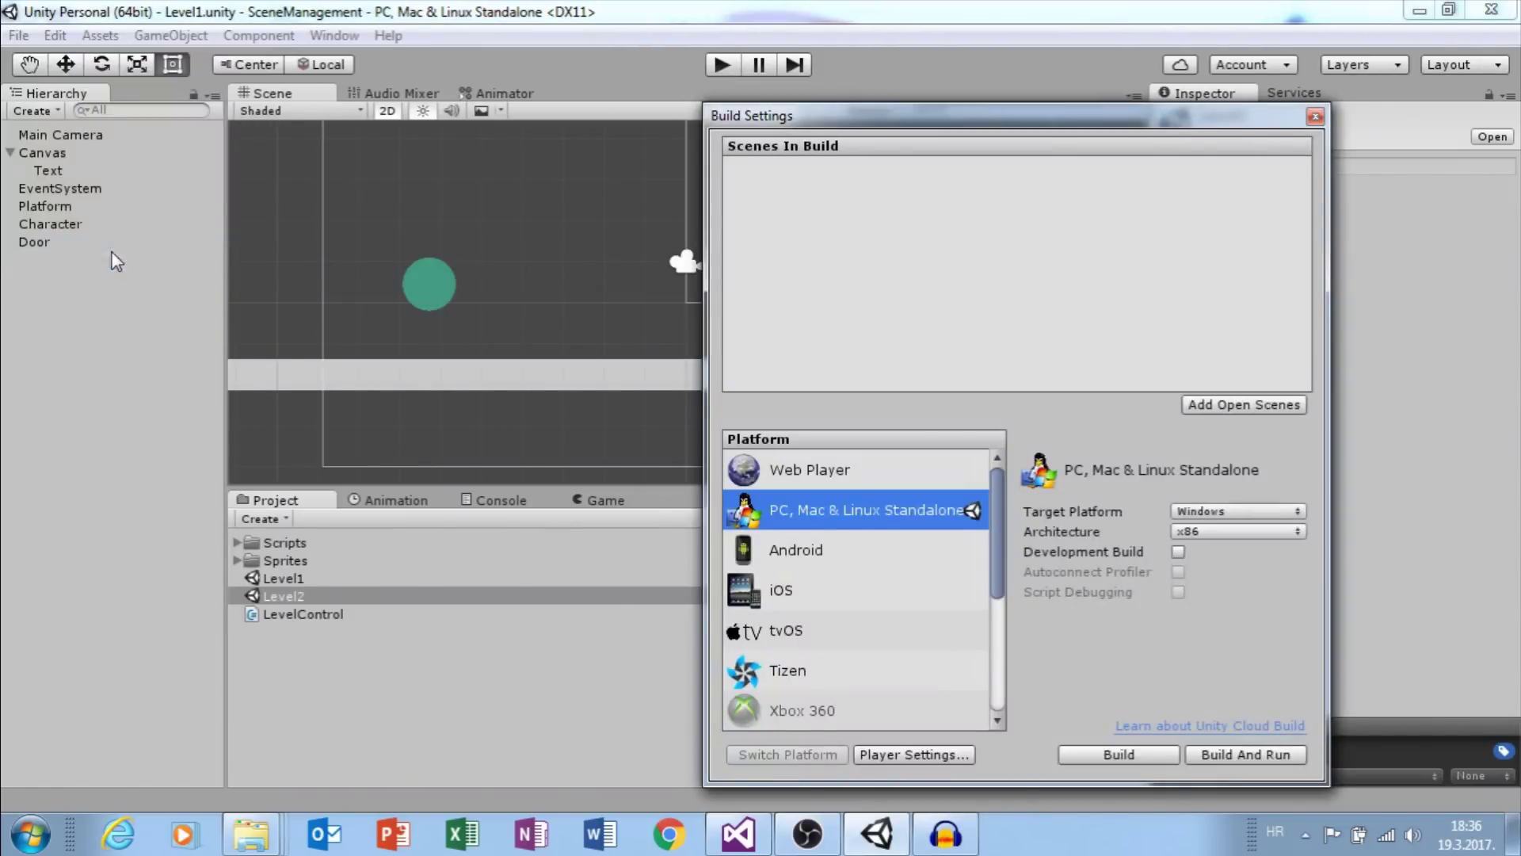
pyautogui.keyDown('shift'); pyautogui.click(293, 581); pyautogui.keyUp('shift')
pyautogui.moveTo(296, 589); pyautogui.dragTo(938, 287)
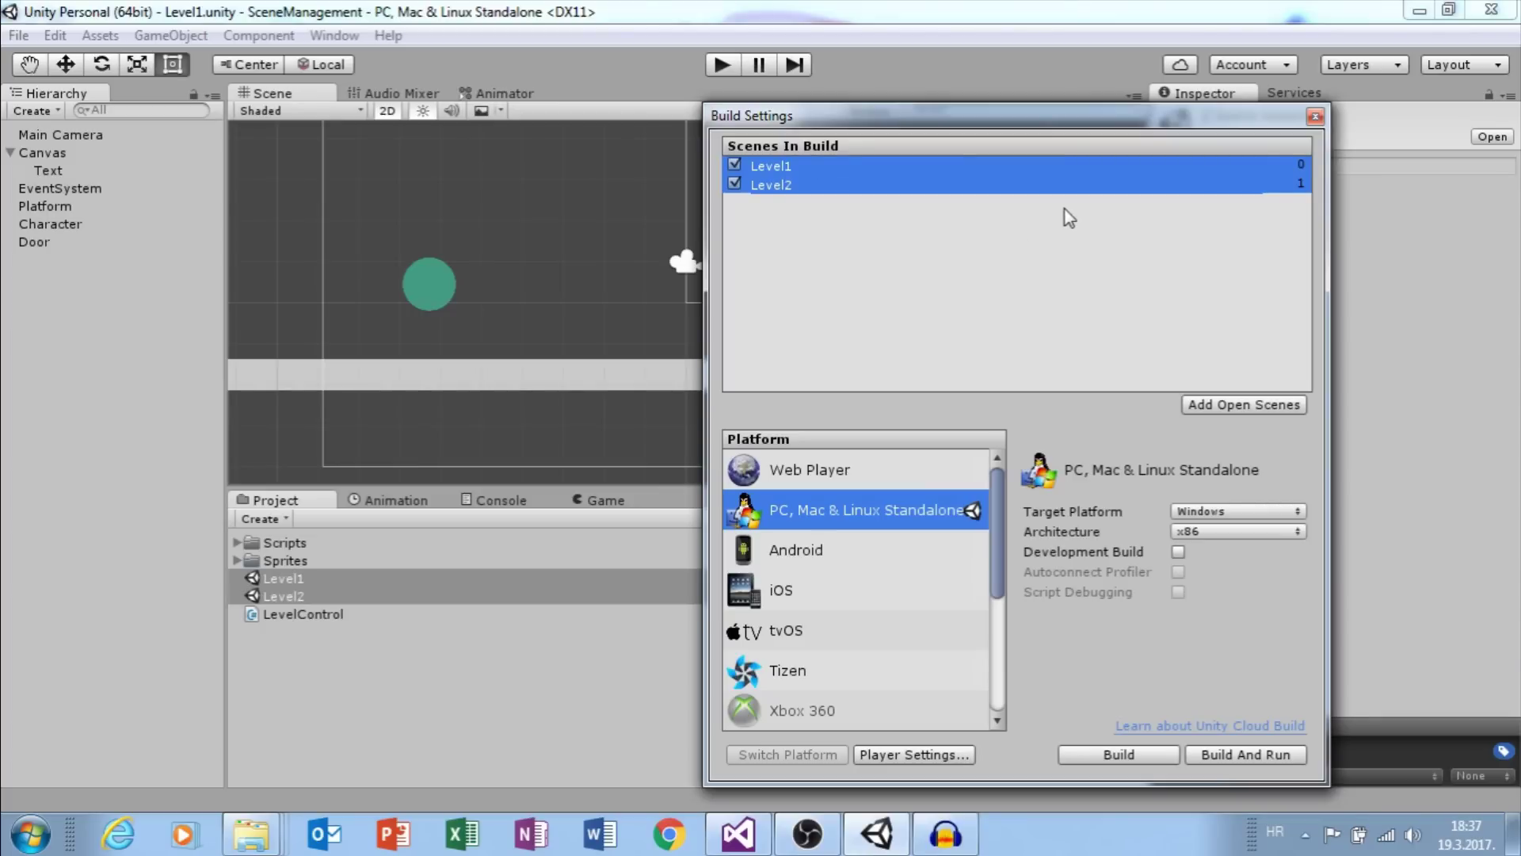
pyautogui.click(1034, 189)
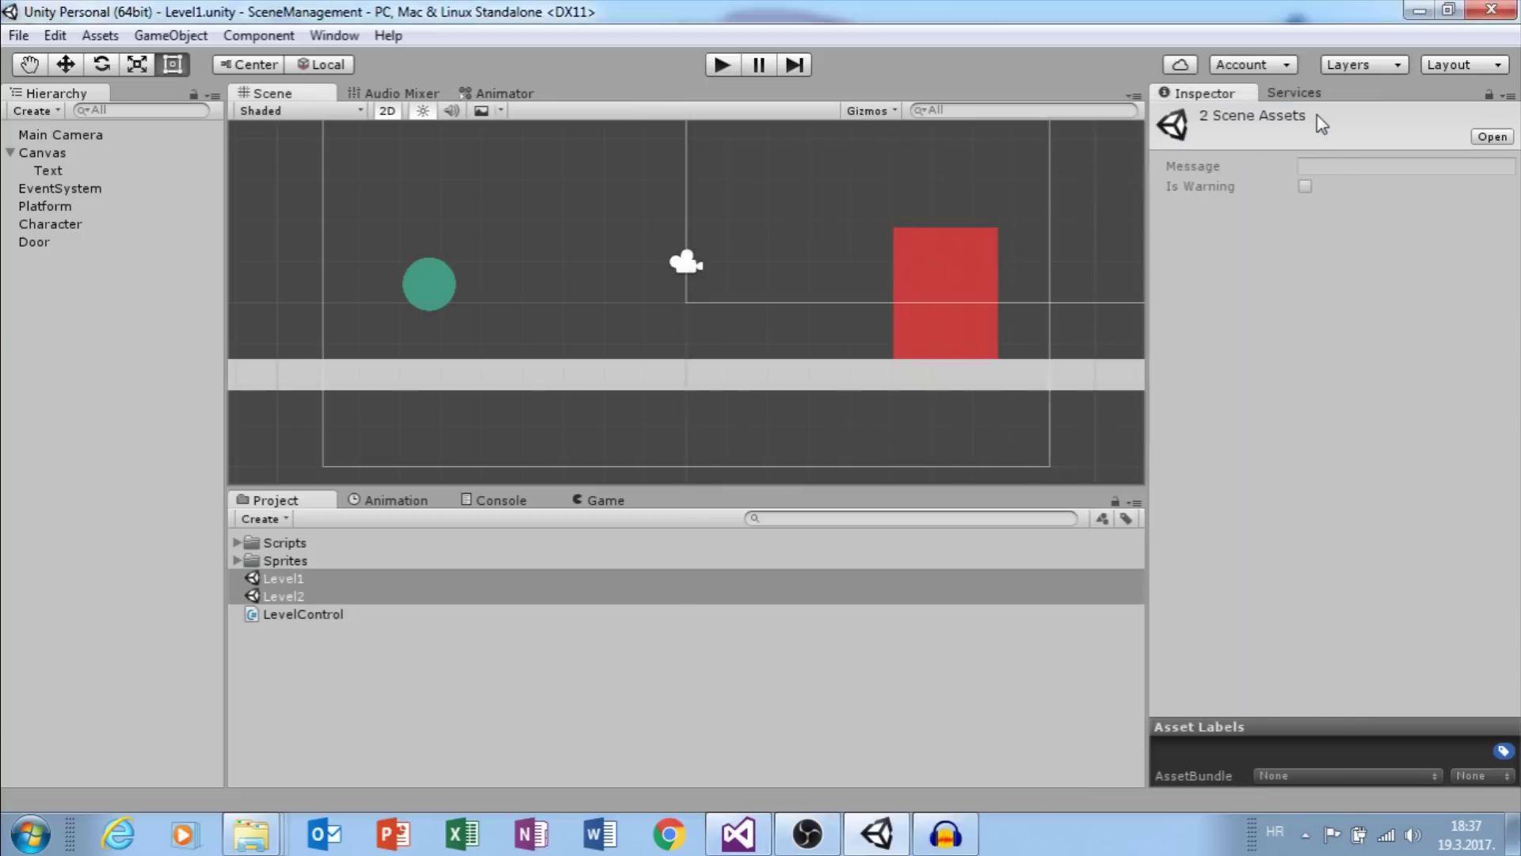
# Give the Door a trigger Box Collider 2D narrowed to 1.13615 by 2.57 and attach LevelControl.
pyautogui.click(86, 244)
pyautogui.click(1256, 408)
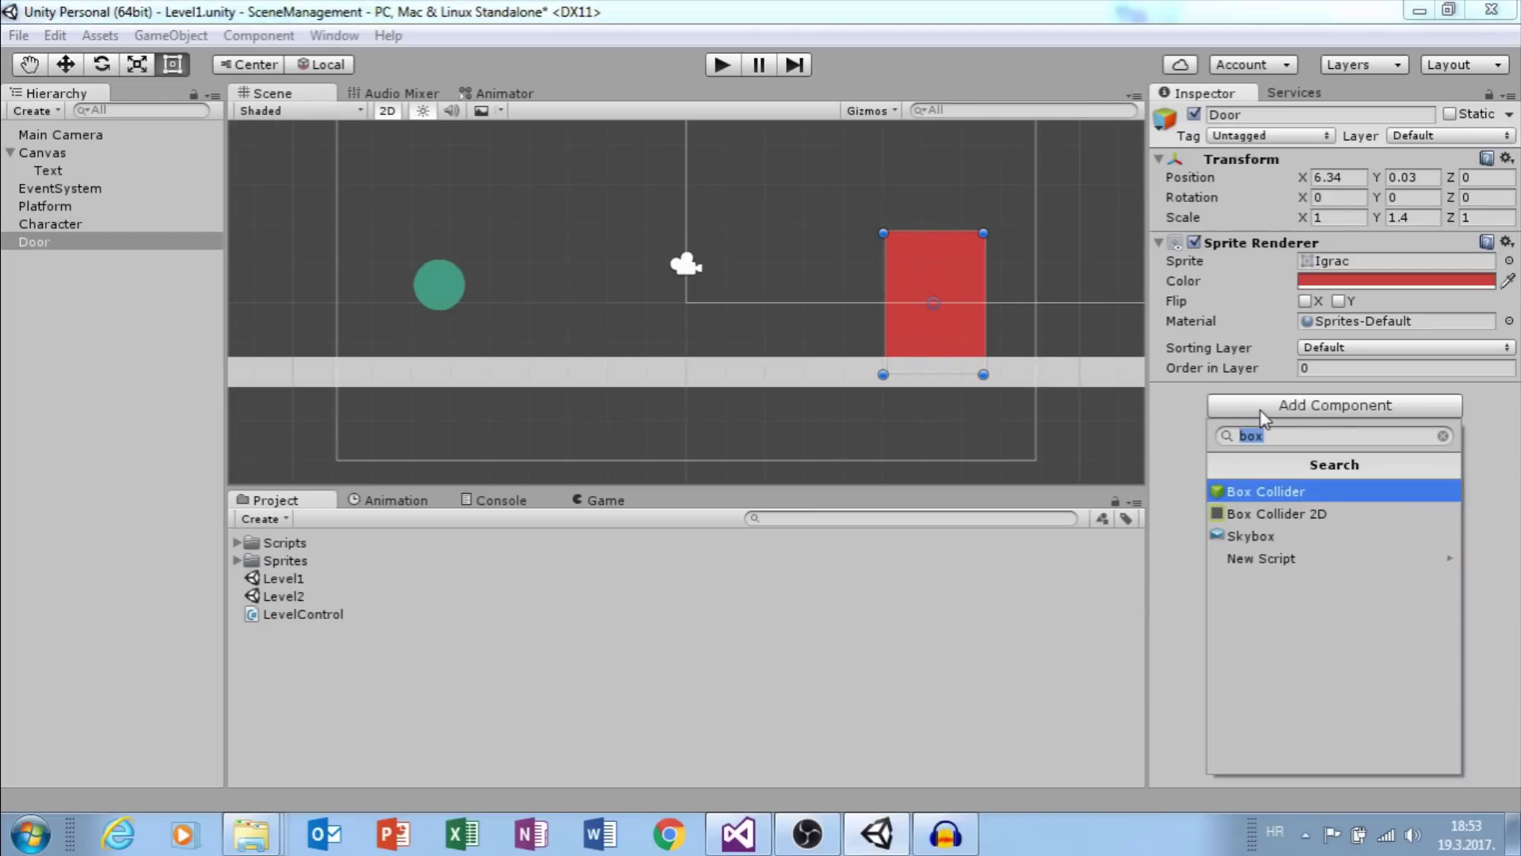
pyautogui.click(1271, 515)
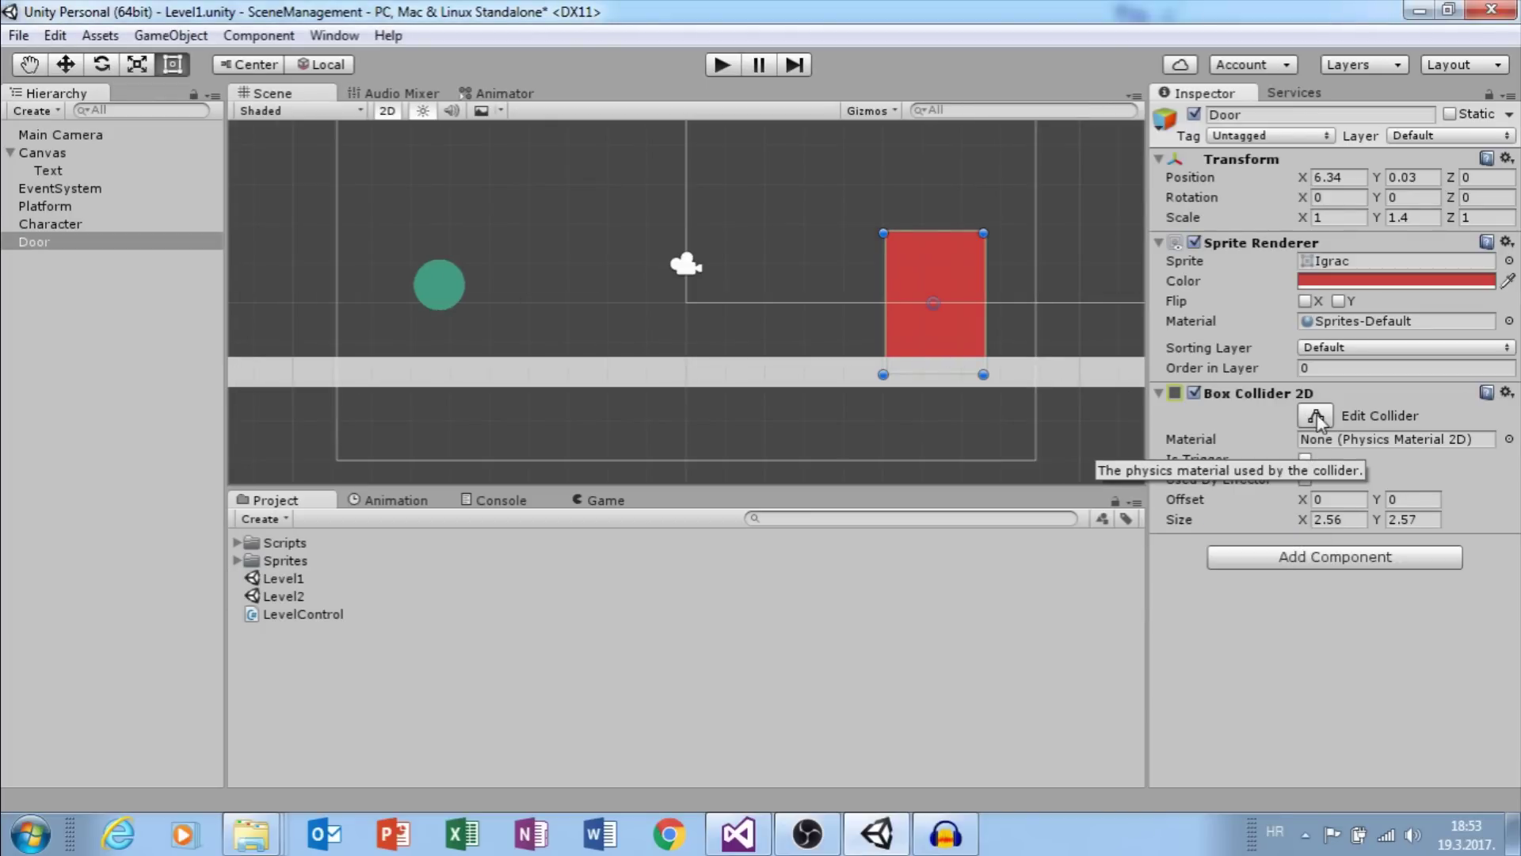
pyautogui.moveTo(884, 301); pyautogui.dragTo(948, 301)
pyautogui.click(1316, 415)
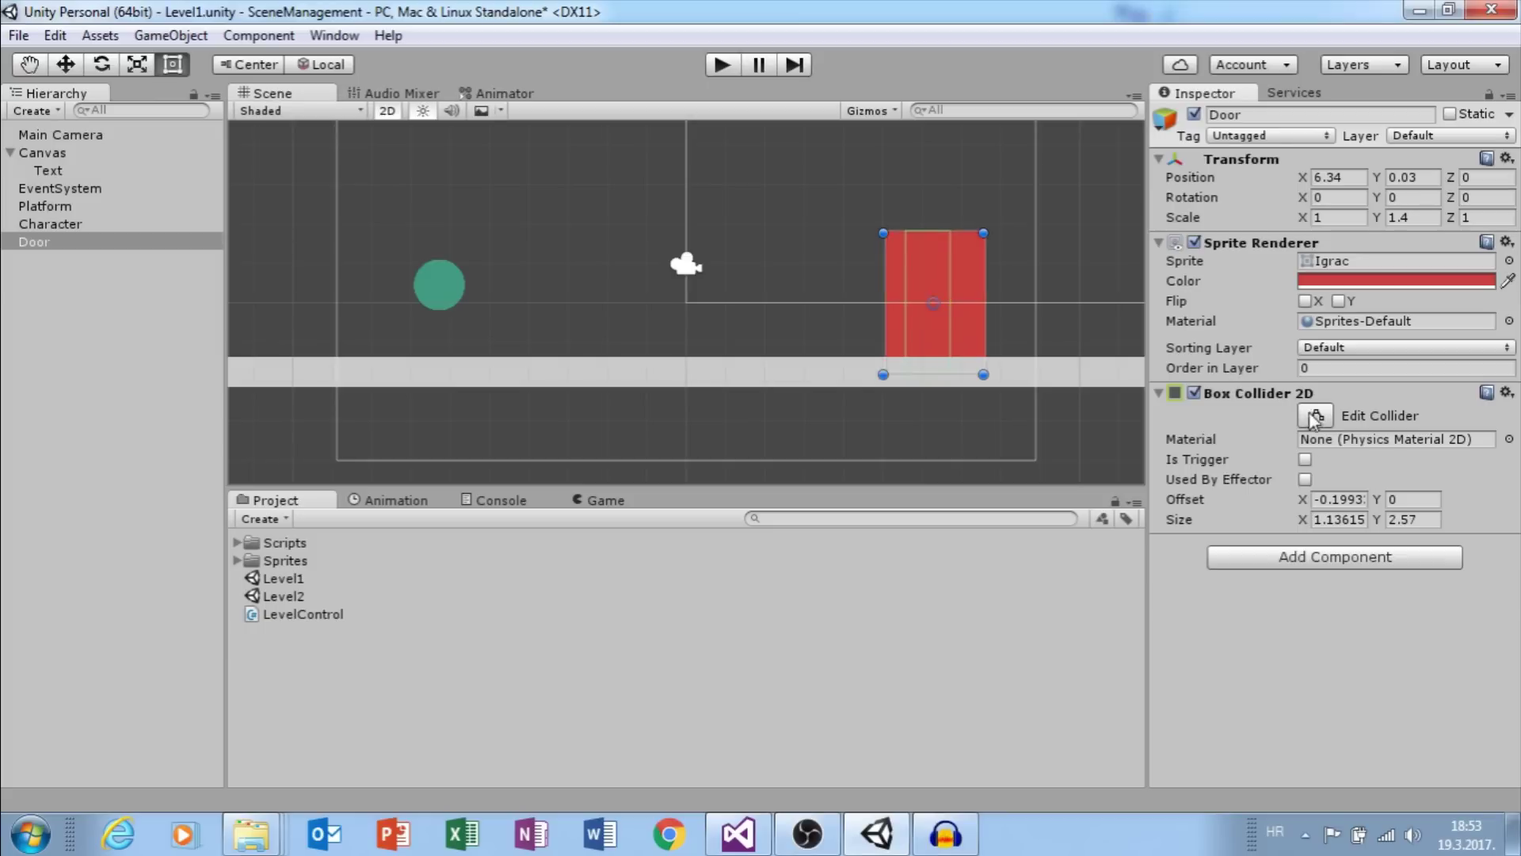
pyautogui.click(1305, 460)
pyautogui.moveTo(295, 616); pyautogui.dragTo(1304, 582)
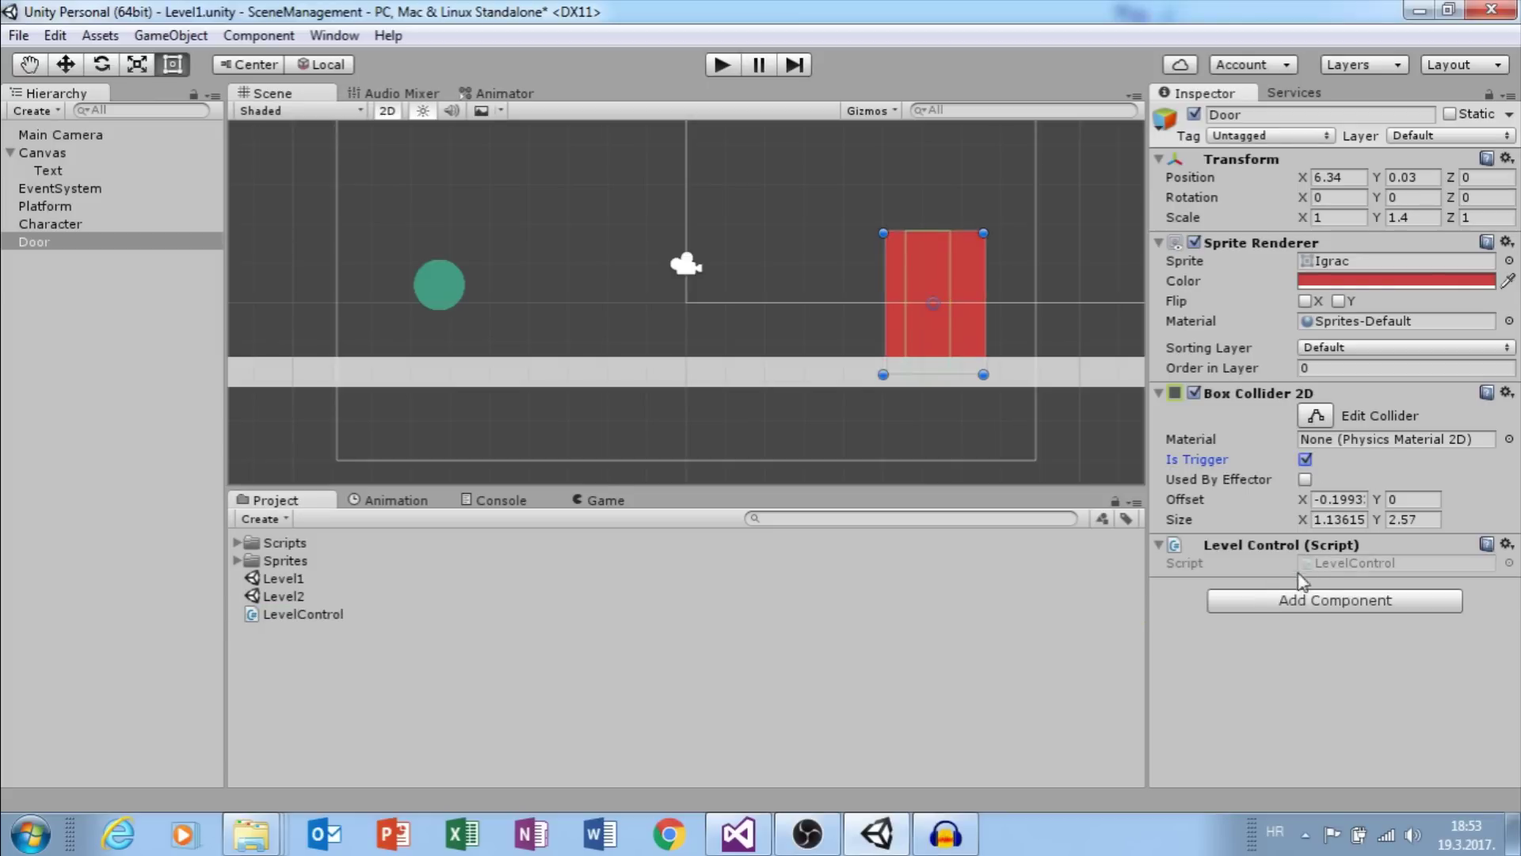
# Open LevelControl.cs in Visual Studio and point out the SceneManagement using directive.
pyautogui.doubleClick(1339, 564)
pyautogui.click(514, 248)
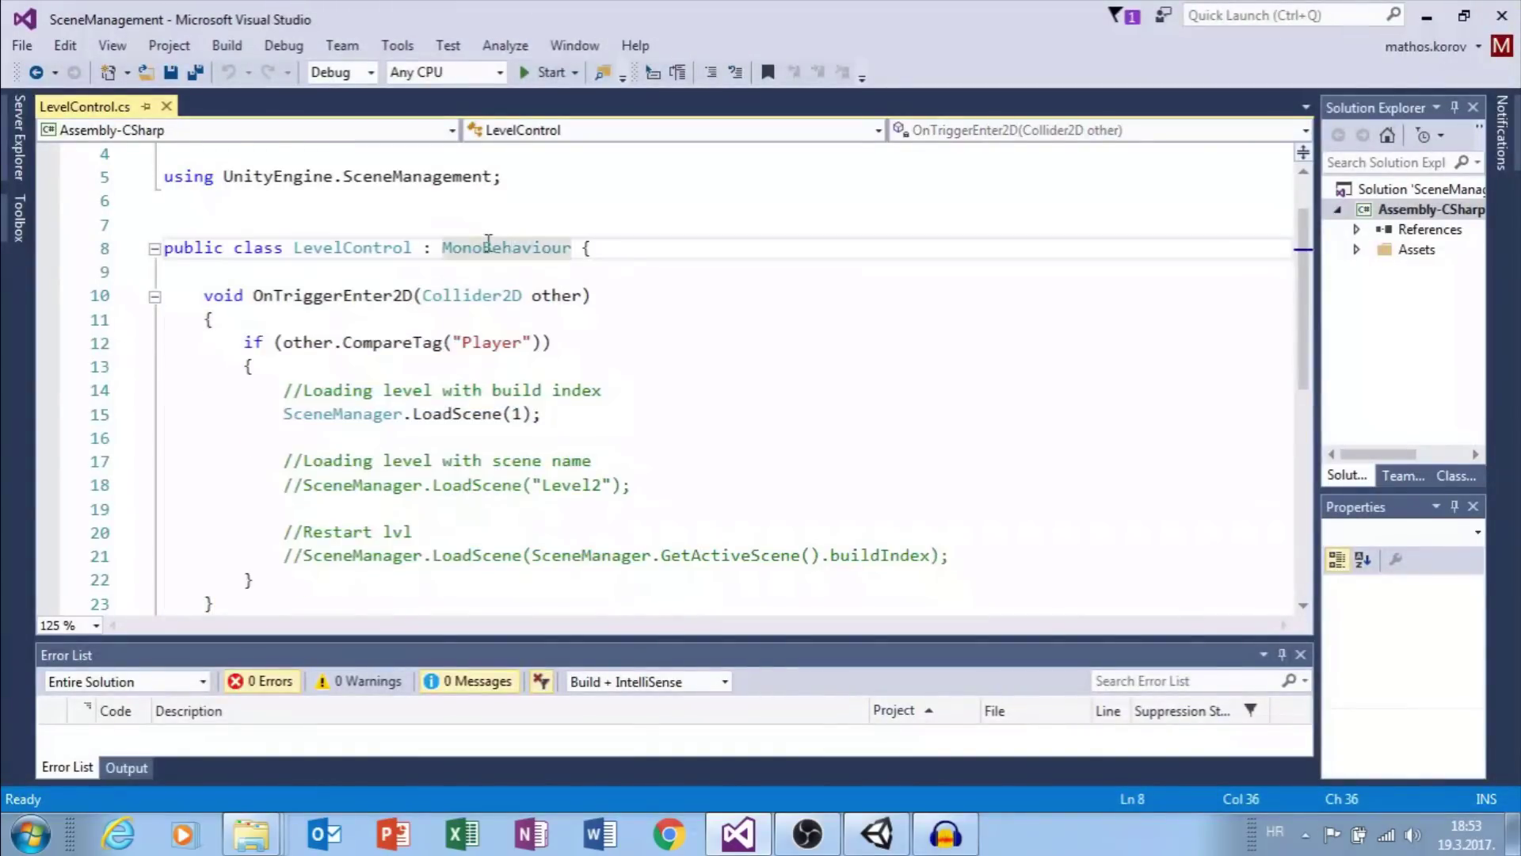
pyautogui.scroll(1, 312, 245)
pyautogui.moveTo(163, 246); pyautogui.dragTo(505, 256)
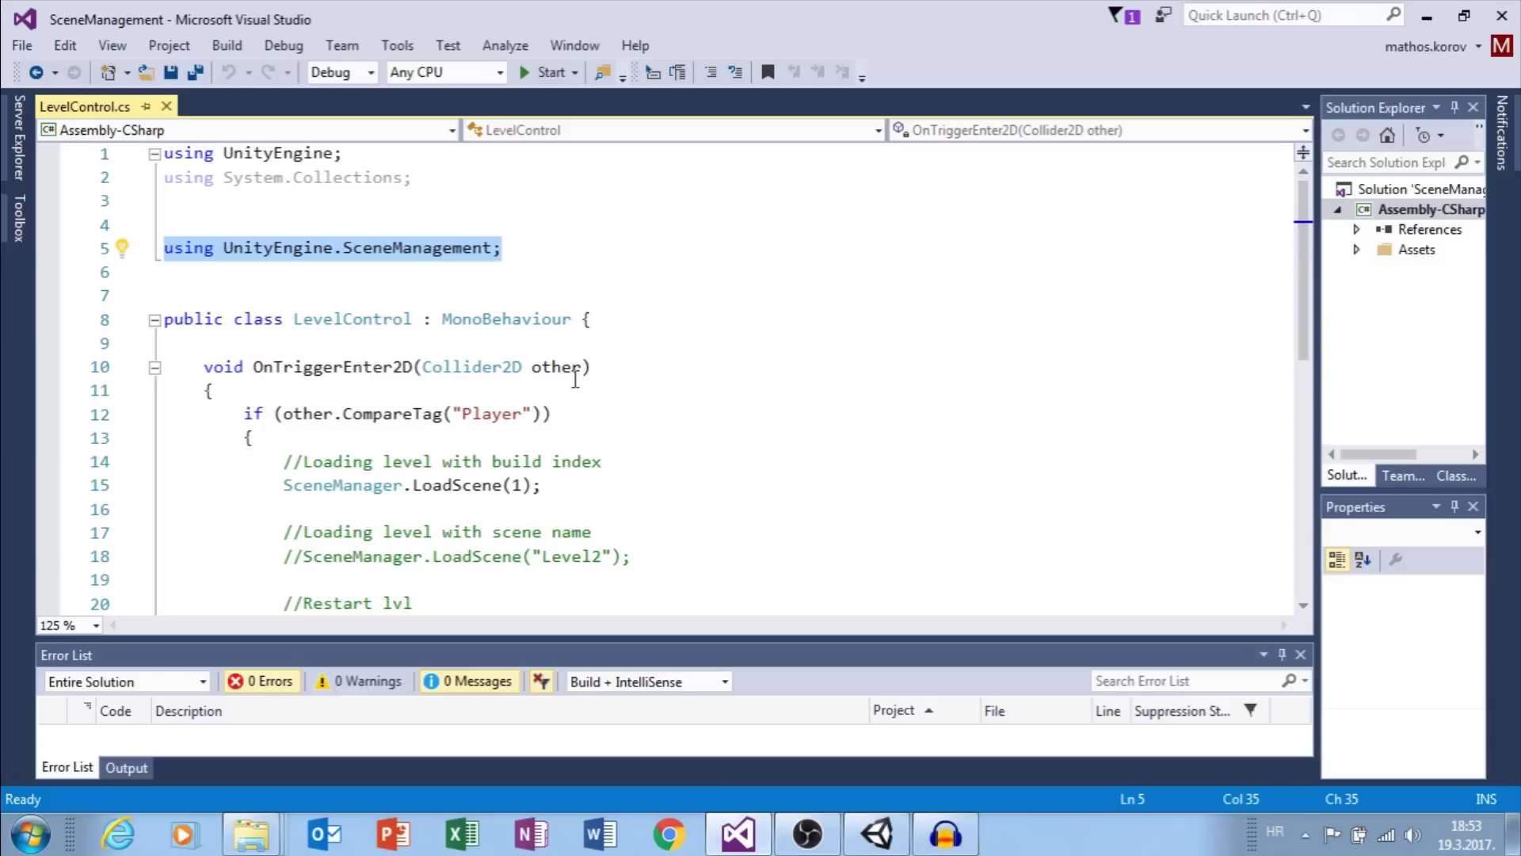
# Review OnTriggerEnter2D, its Player tag check, and the three level-loading options.
pyautogui.click(604, 369)
pyautogui.scroll(-1, 604, 373)
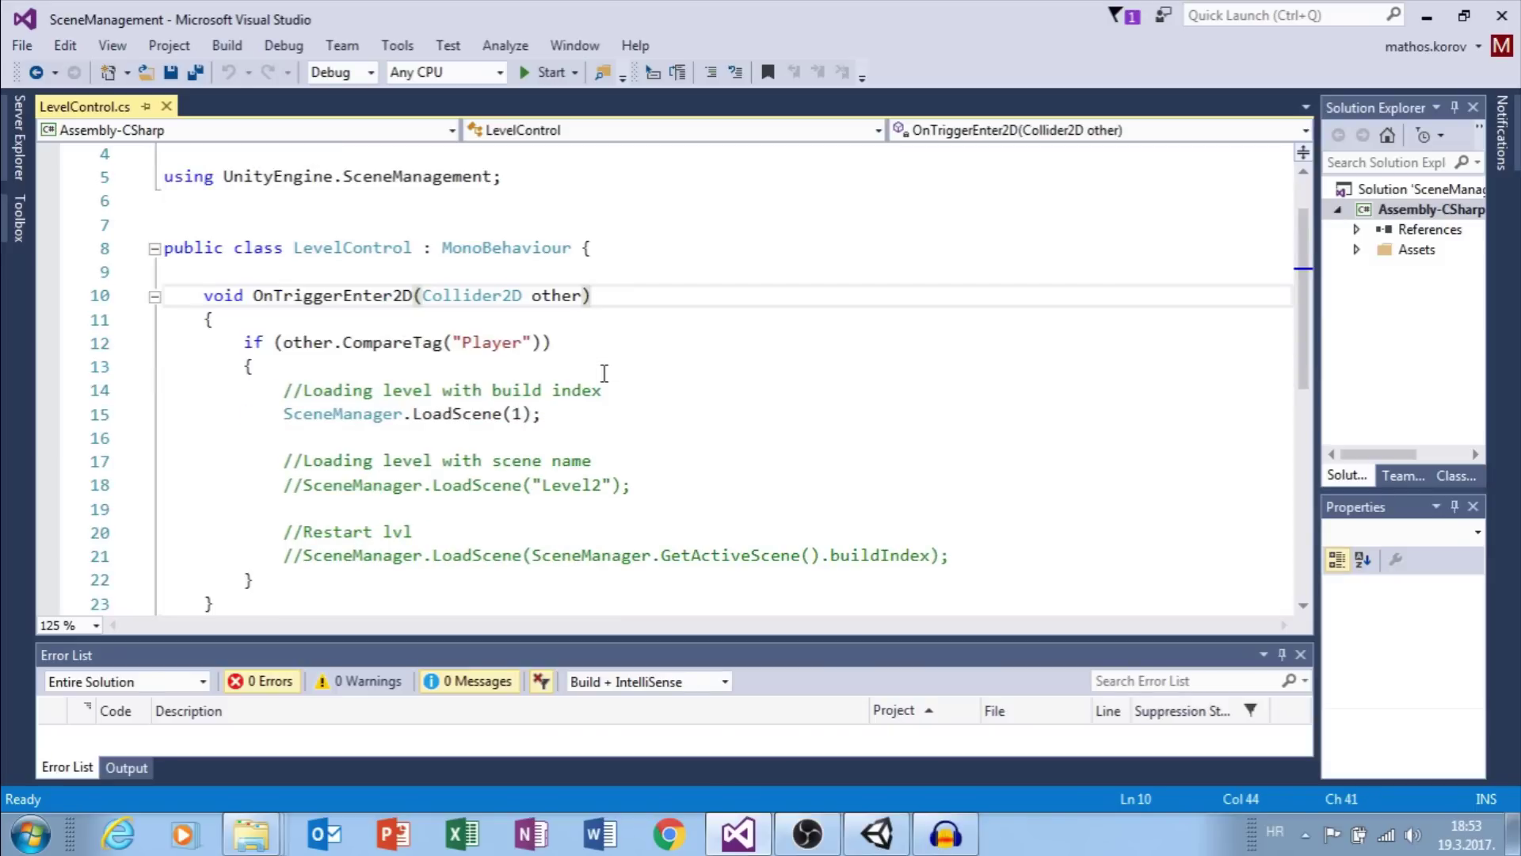
pyautogui.moveTo(254, 295); pyautogui.dragTo(414, 296)
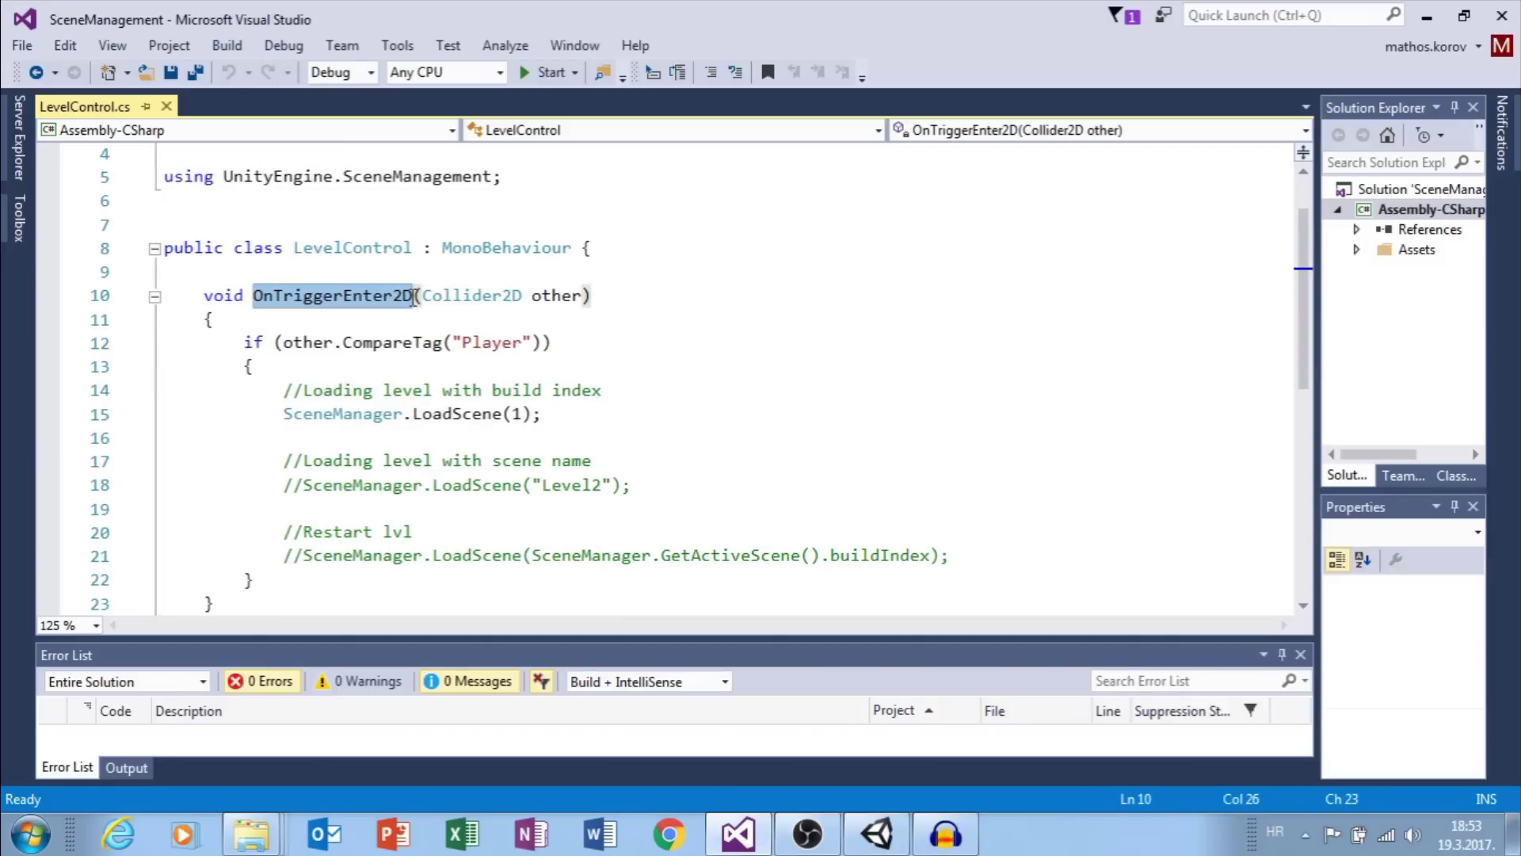
pyautogui.scroll(-1, 408, 319)
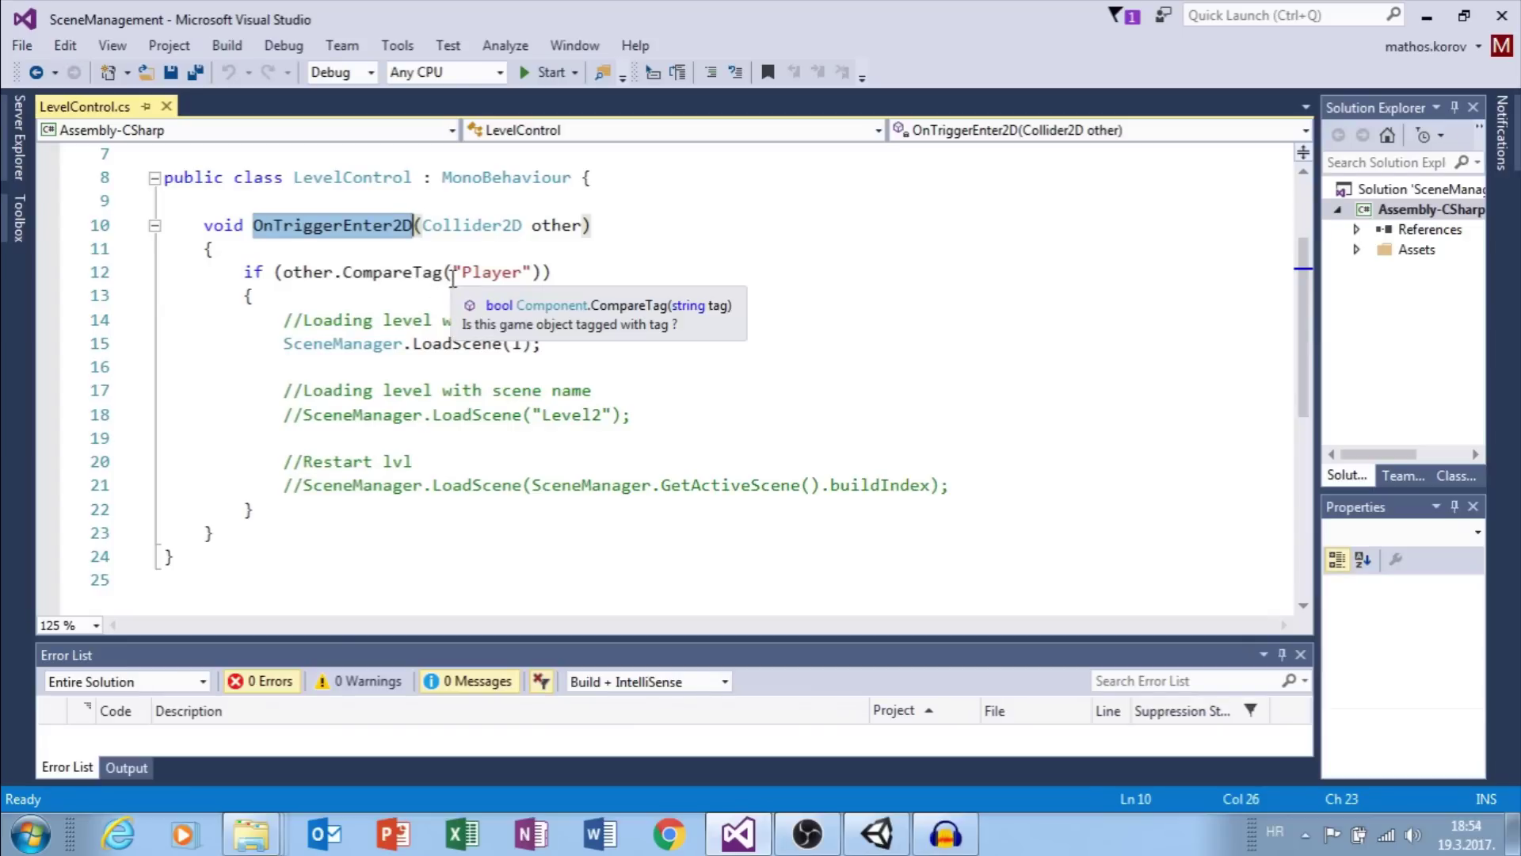
pyautogui.moveTo(453, 274); pyautogui.dragTo(531, 284)
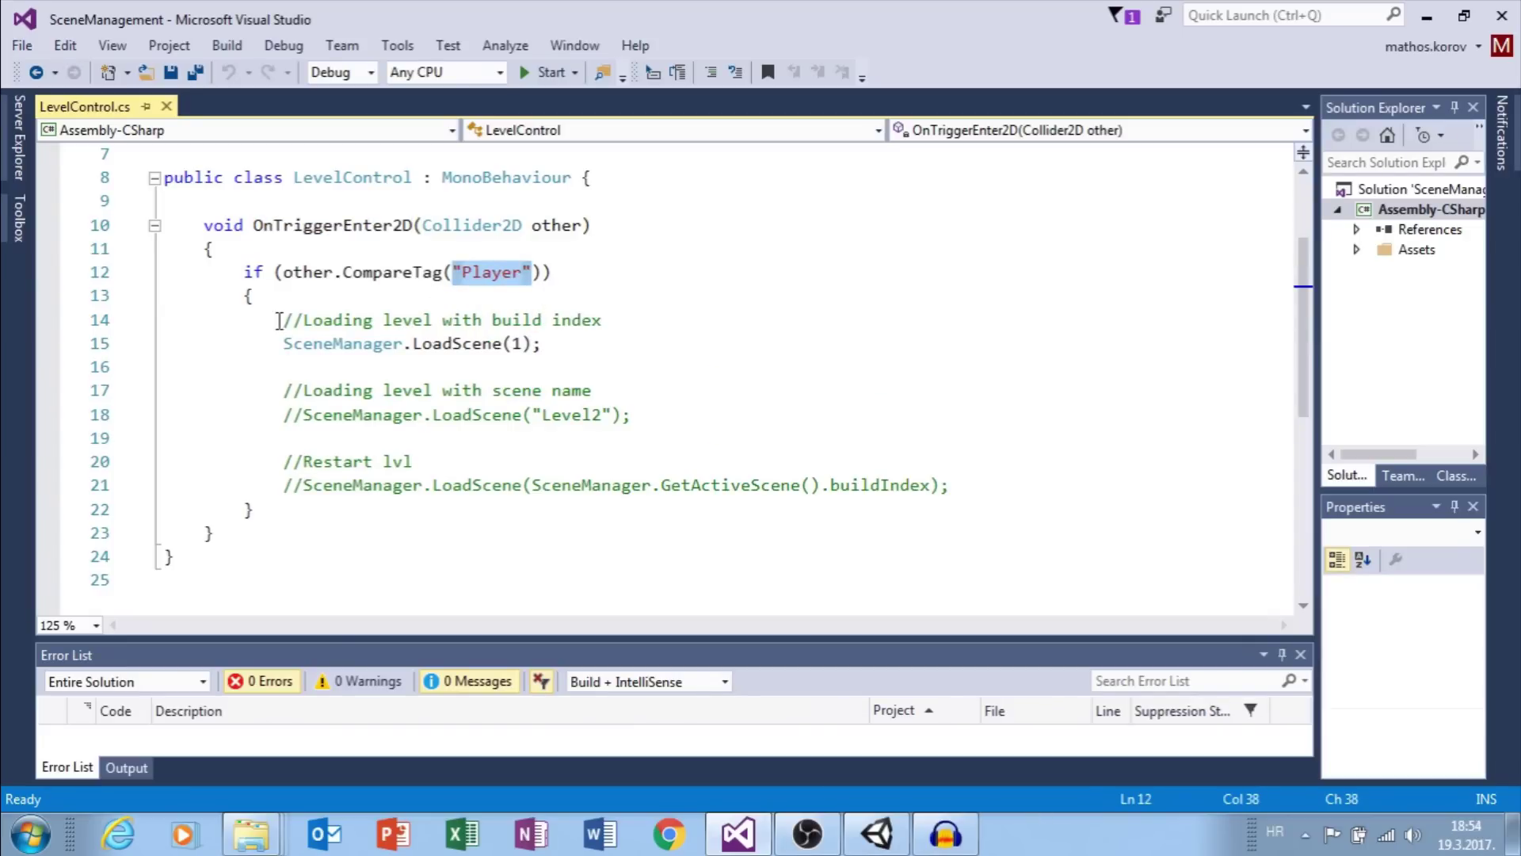
pyautogui.moveTo(267, 321); pyautogui.dragTo(981, 485)
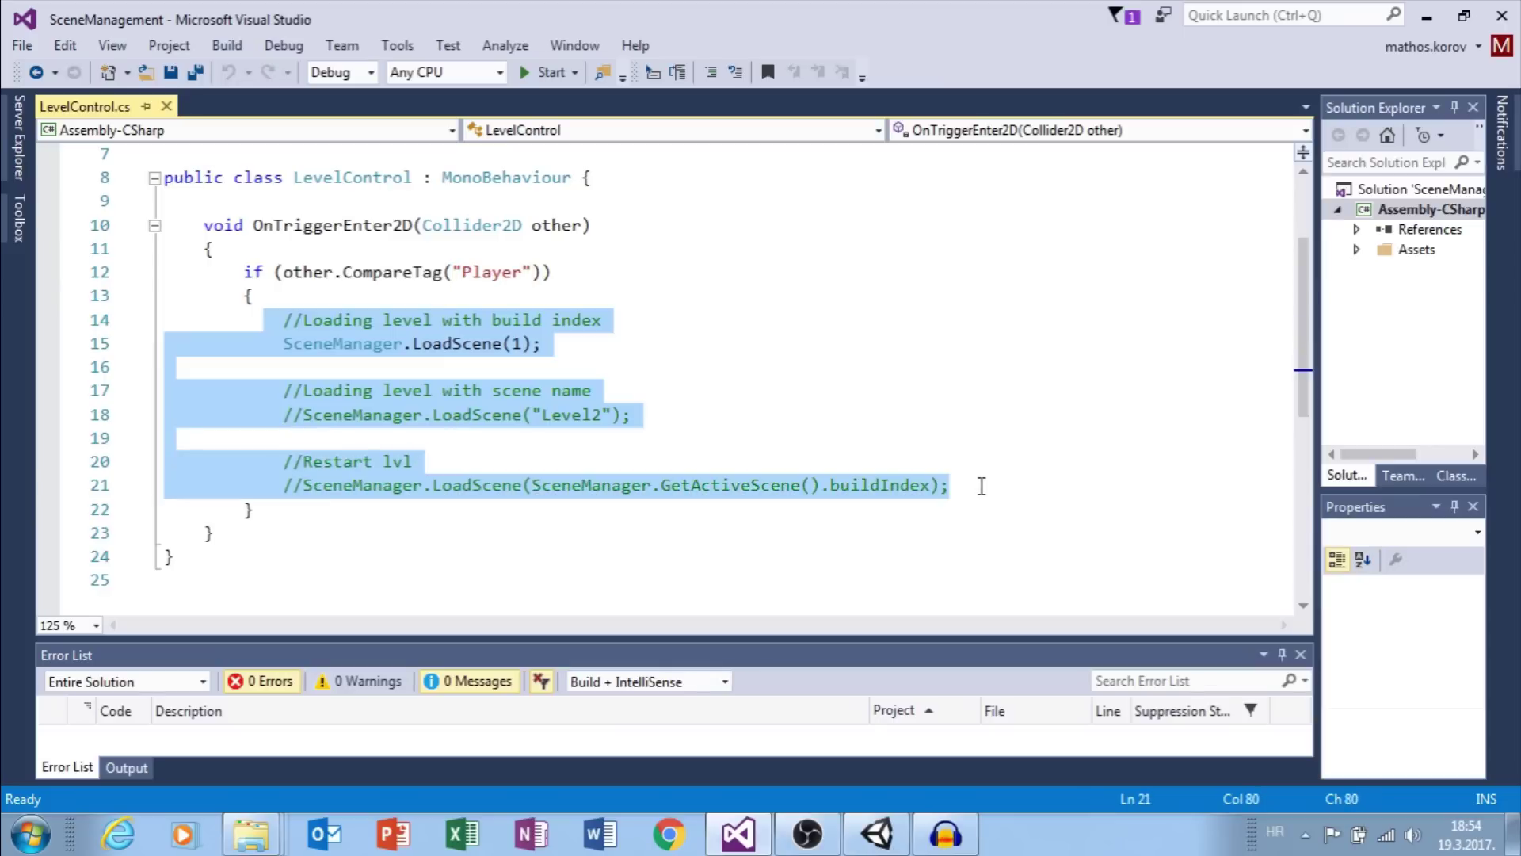
pyautogui.click(899, 445)
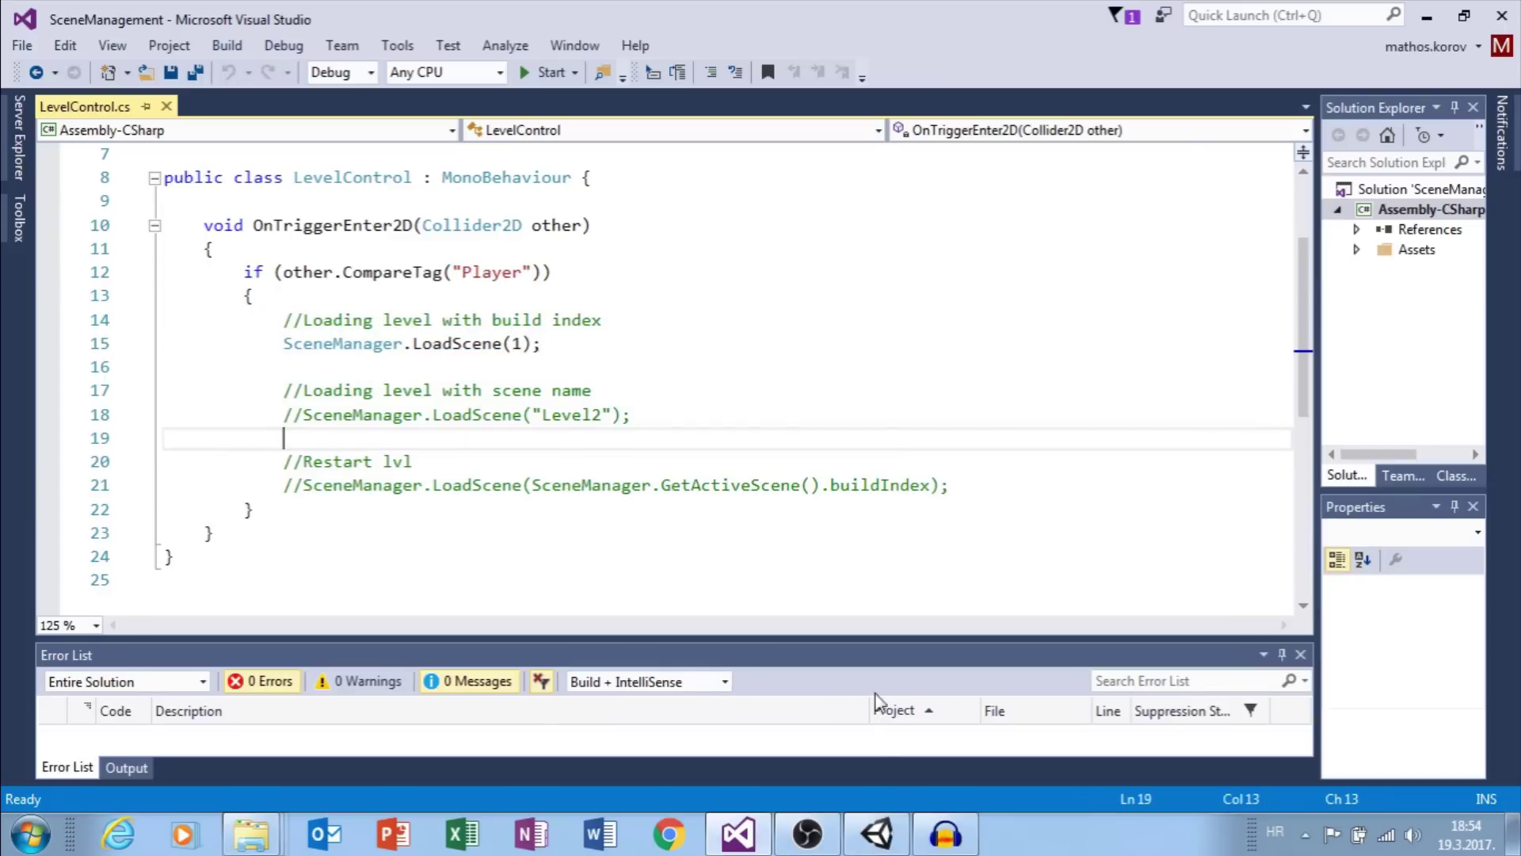
# Back in Unity, give the Character object the Player tag.
pyautogui.click(876, 834)
pyautogui.click(60, 224)
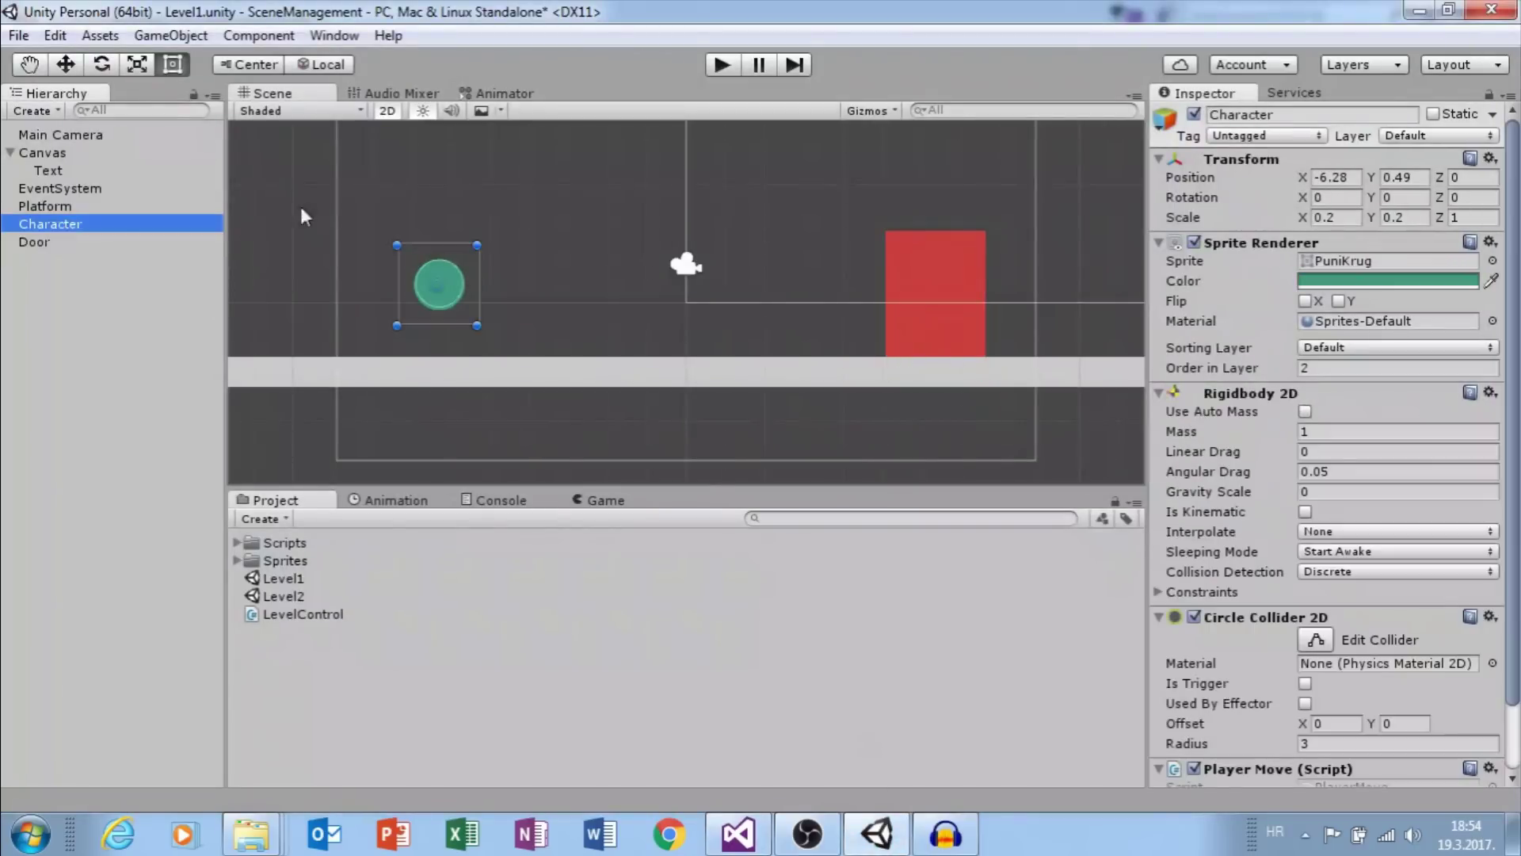
pyautogui.click(1239, 136)
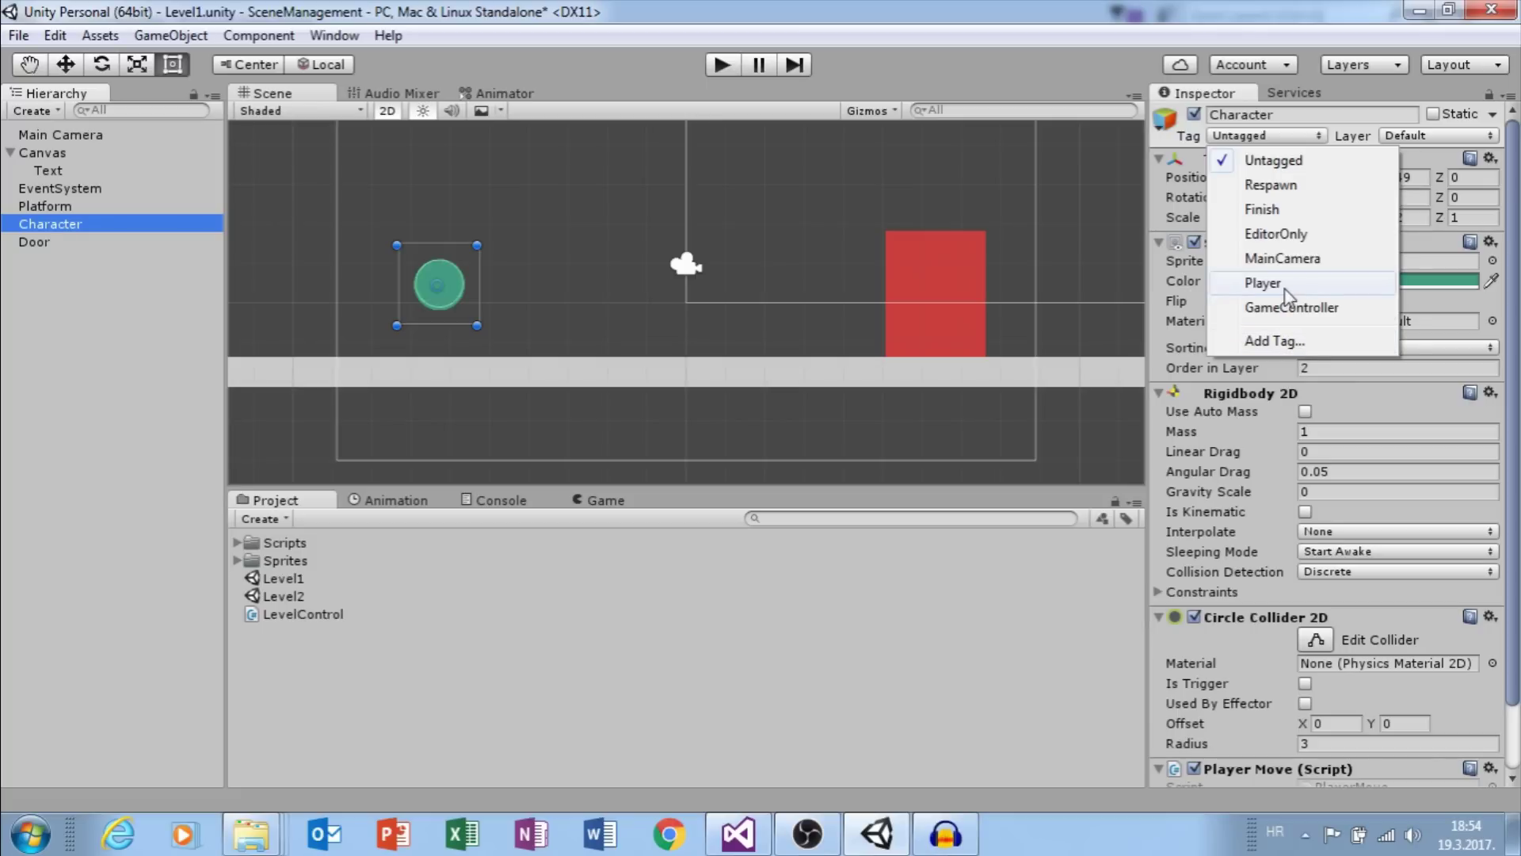
pyautogui.click(1263, 284)
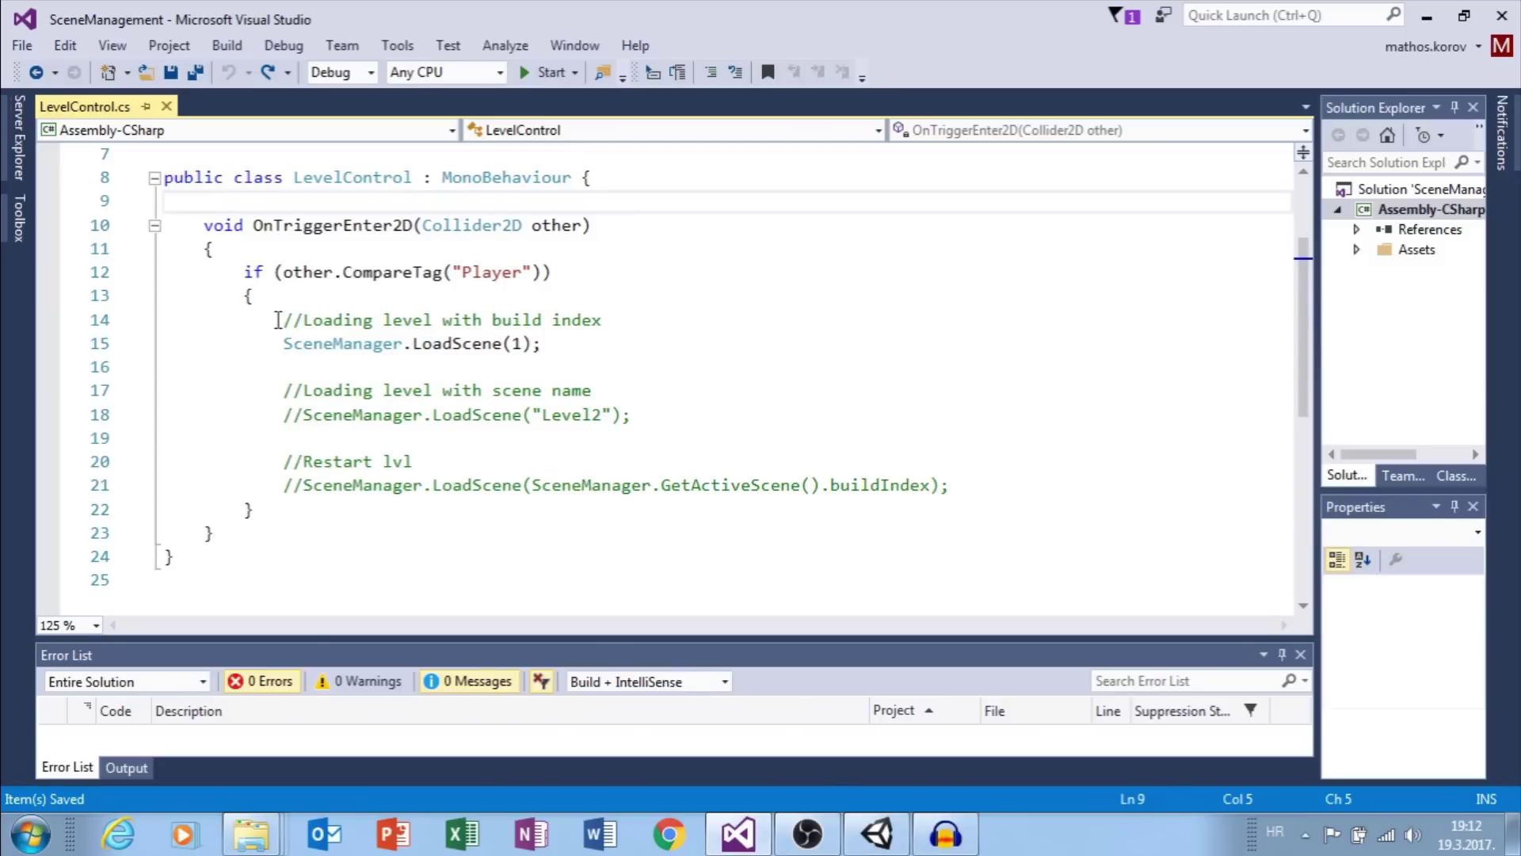
# Declare 'public int index;' and 'public string levelName;' in LevelControl and save.
pyautogui.moveTo(278, 319); pyautogui.dragTo(569, 347)
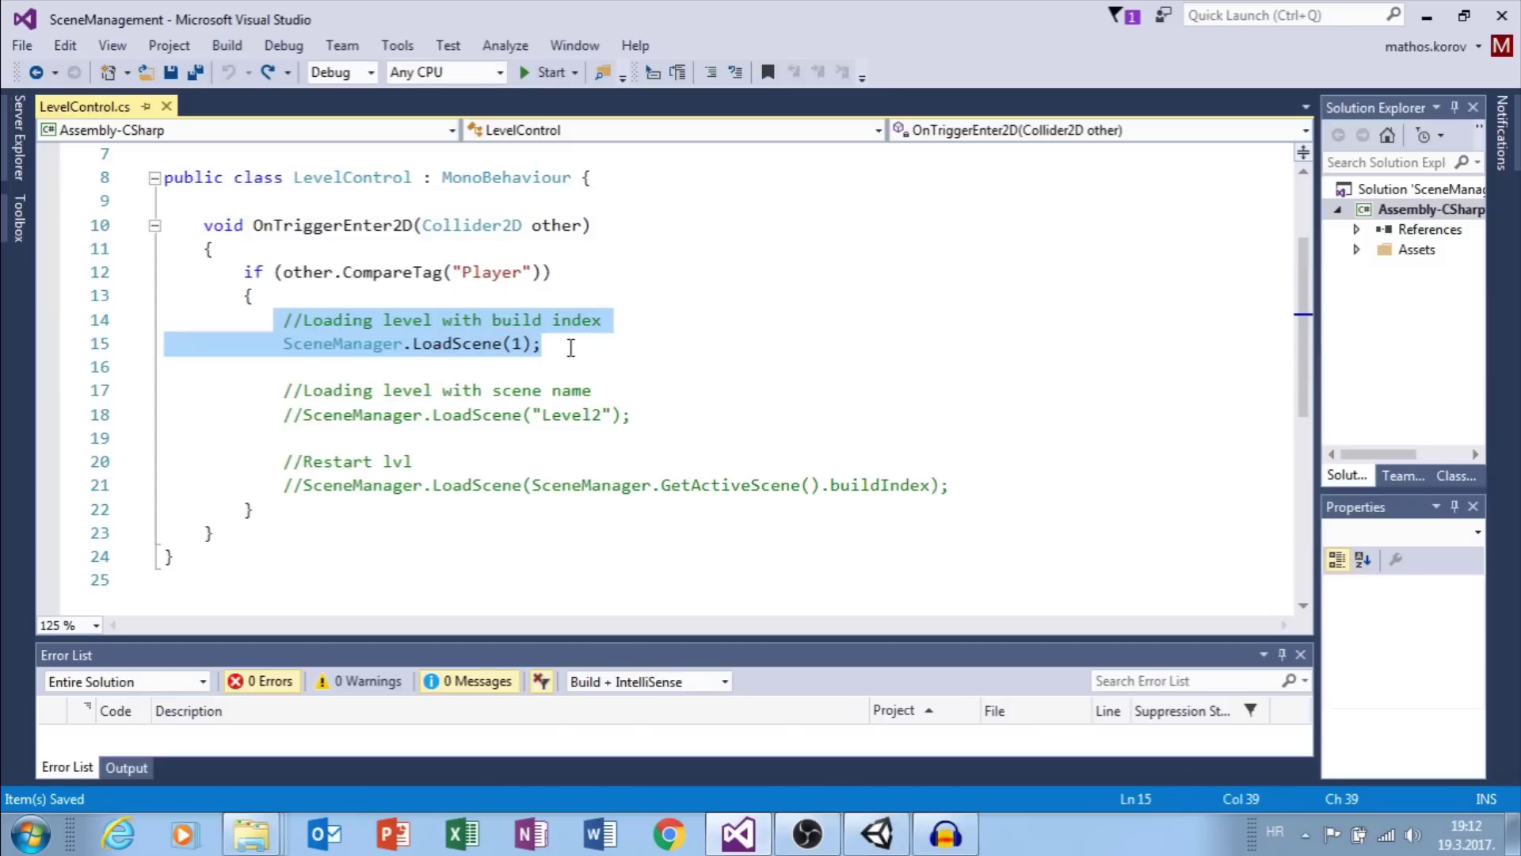
pyautogui.moveTo(283, 390); pyautogui.dragTo(632, 415)
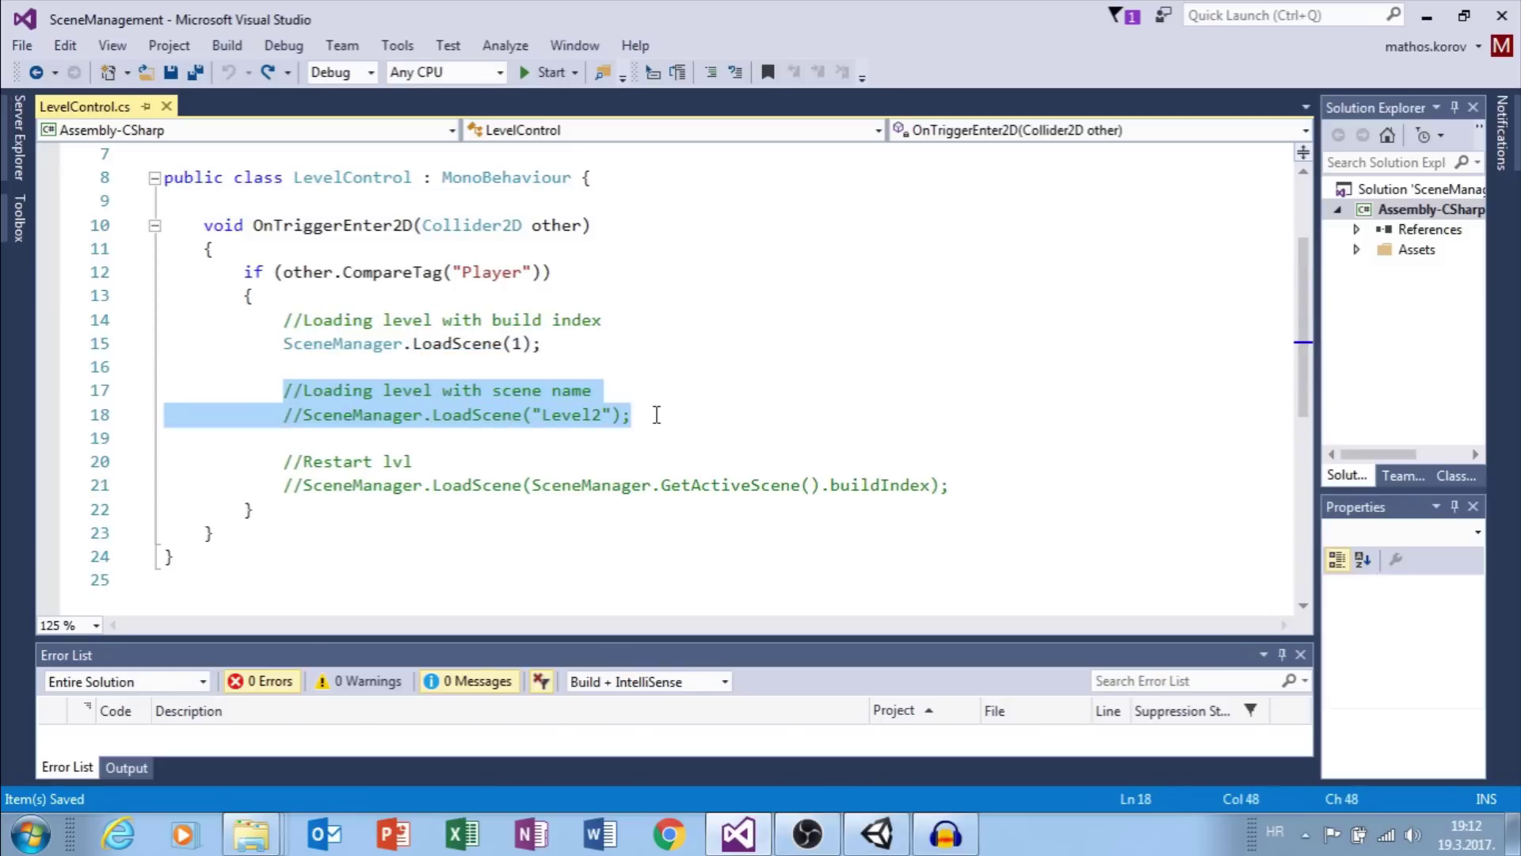
pyautogui.doubleClick(519, 343)
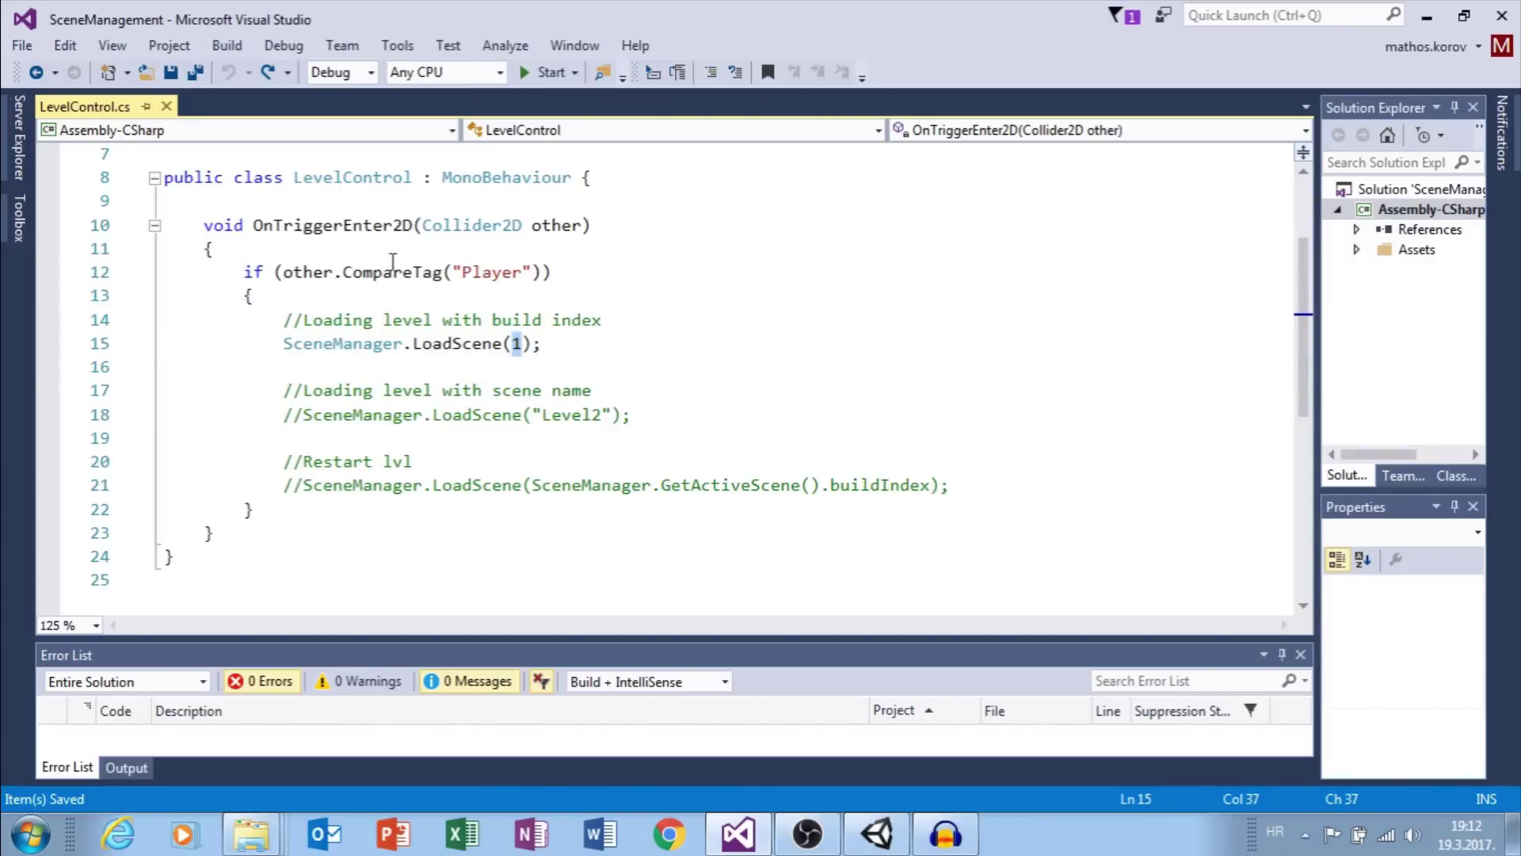
pyautogui.click(344, 204)
pyautogui.press('Return')
pyautogui.press('Return')
pyautogui.press('Up')
pyautogui.write('p')
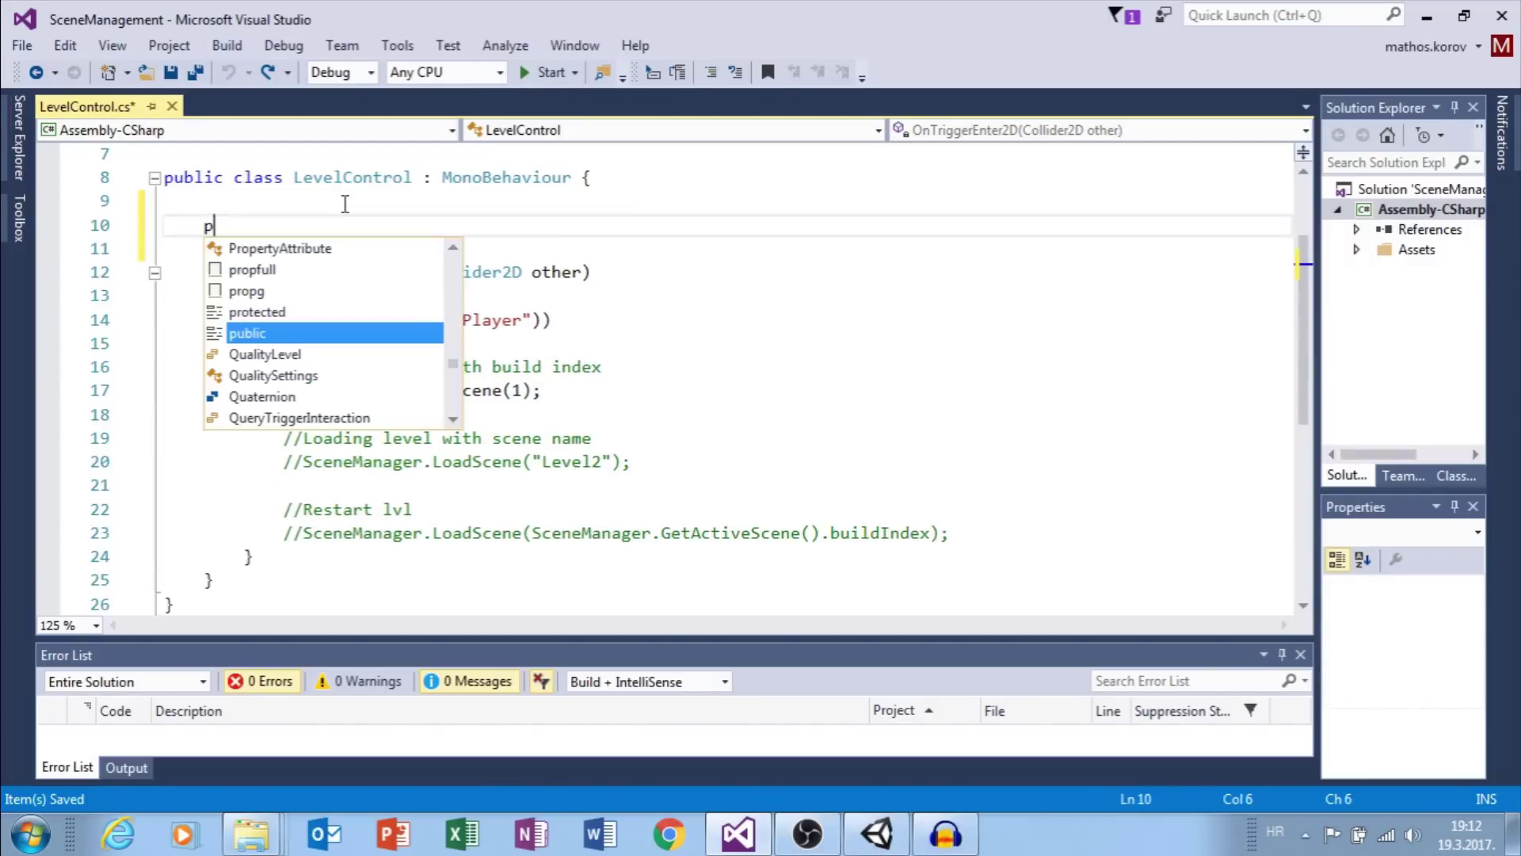
pyautogui.write('ublic int ')
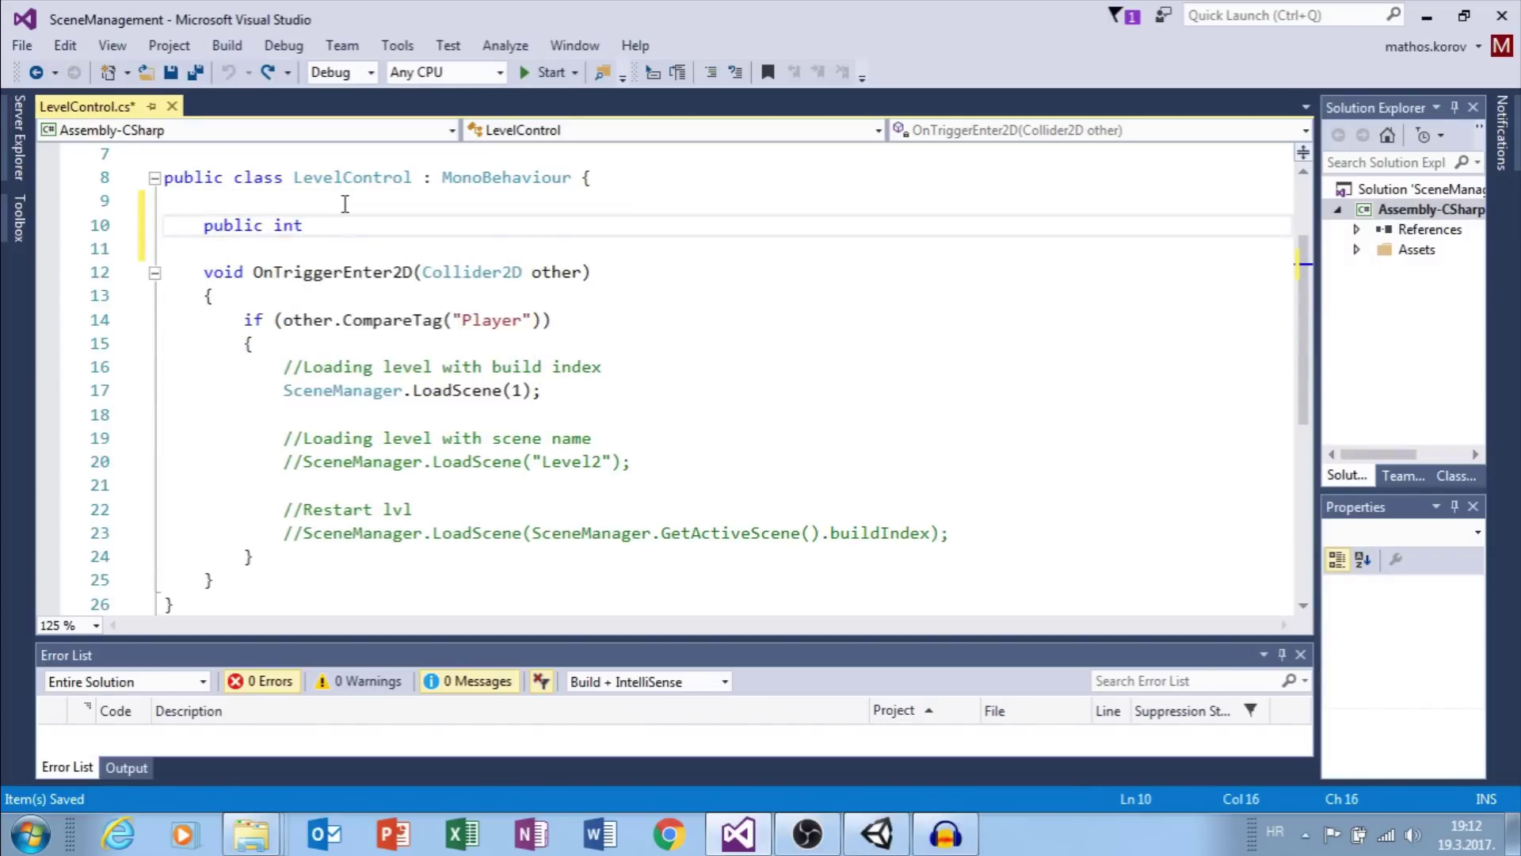
pyautogui.write('index;')
pyautogui.press('Return')
pyautogui.write('p')
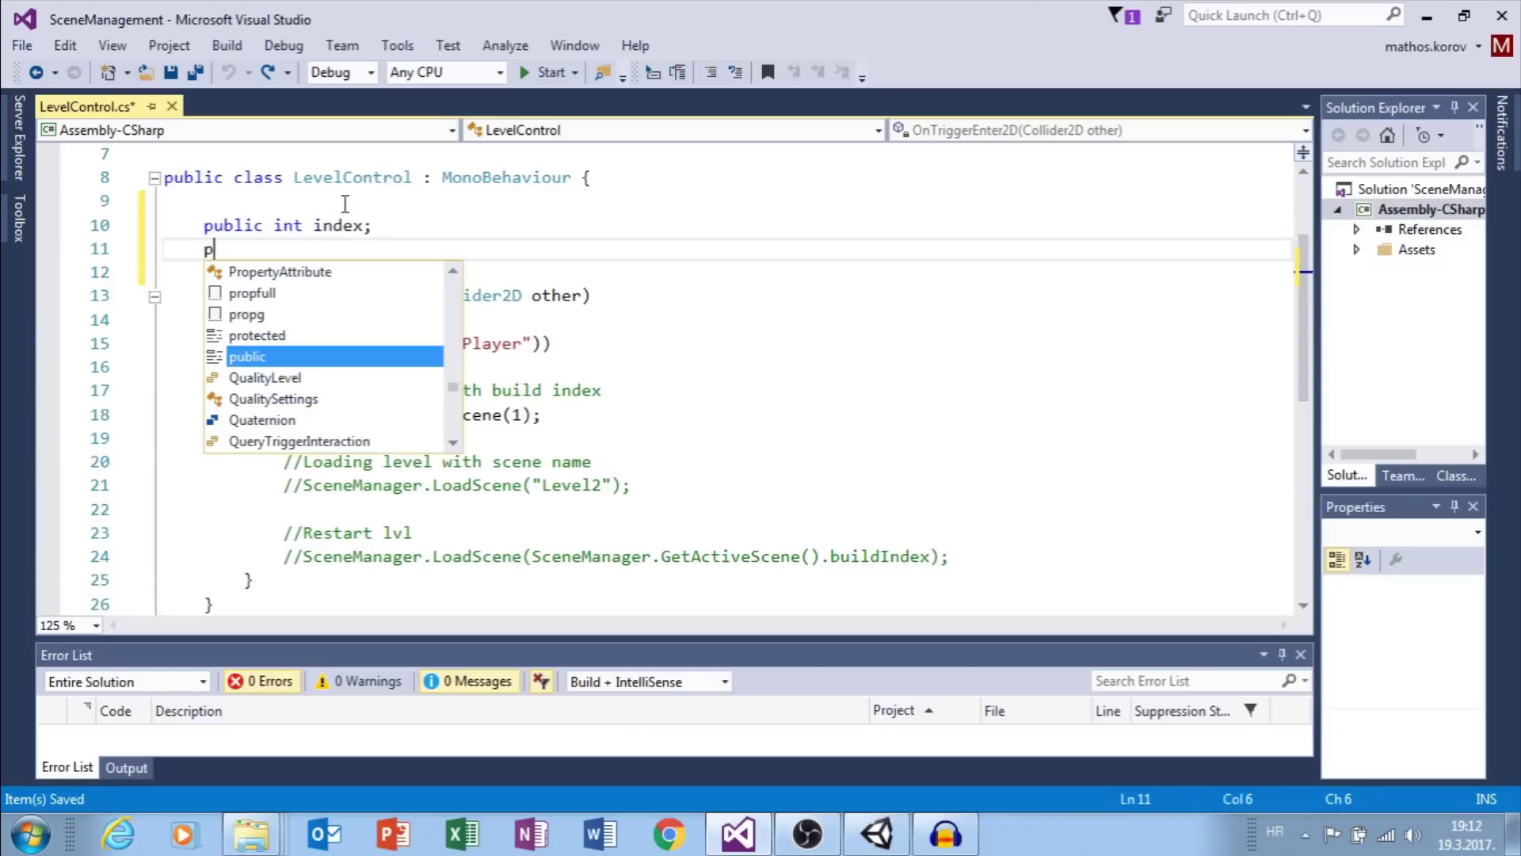
pyautogui.write('ublic string level')
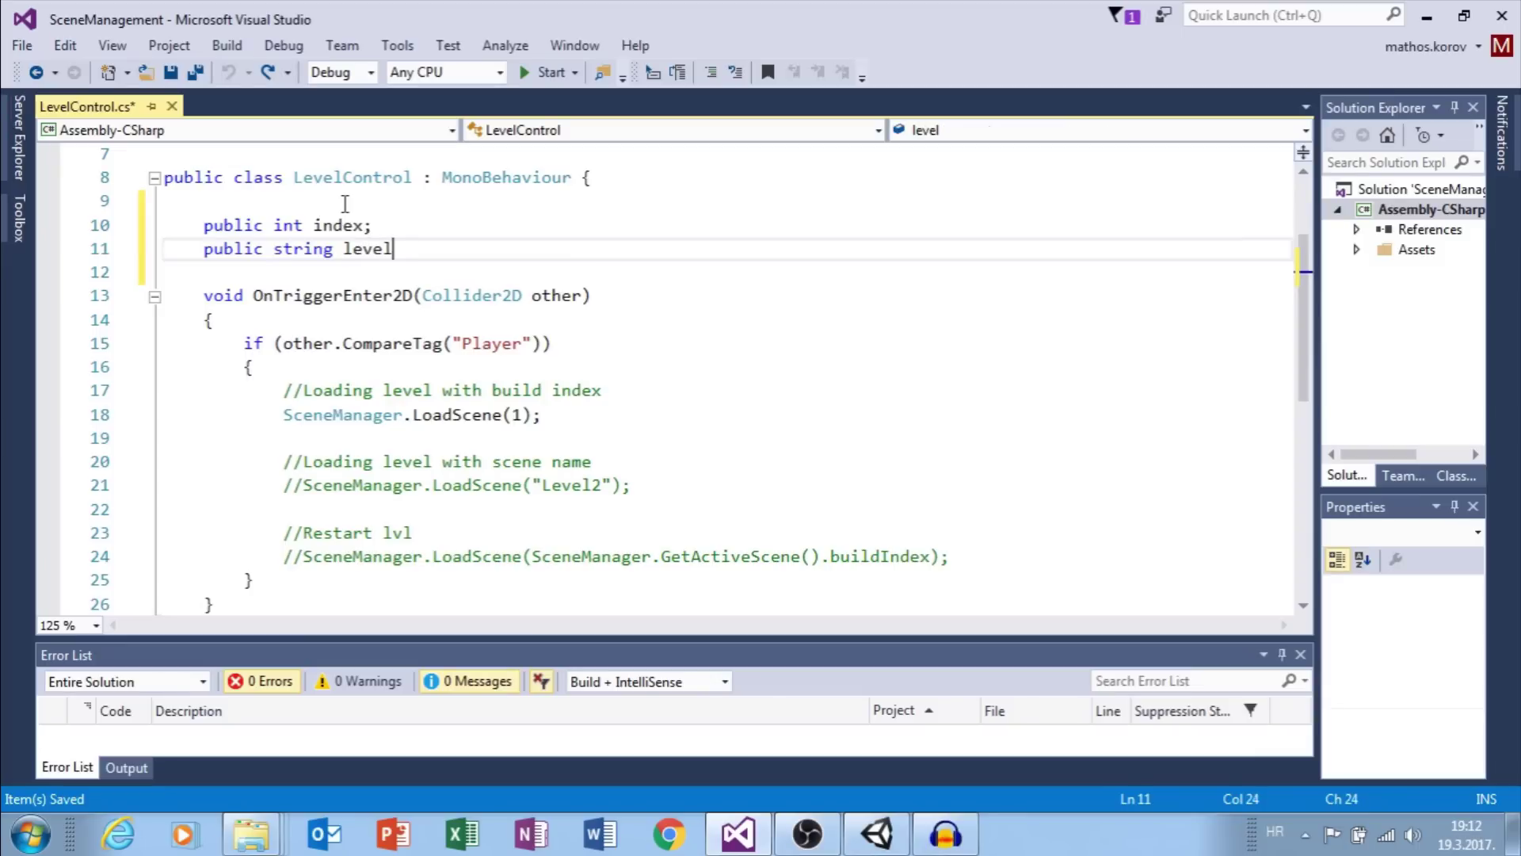
pyautogui.write('Name;')
pyautogui.hotkey('ctrl', 's')
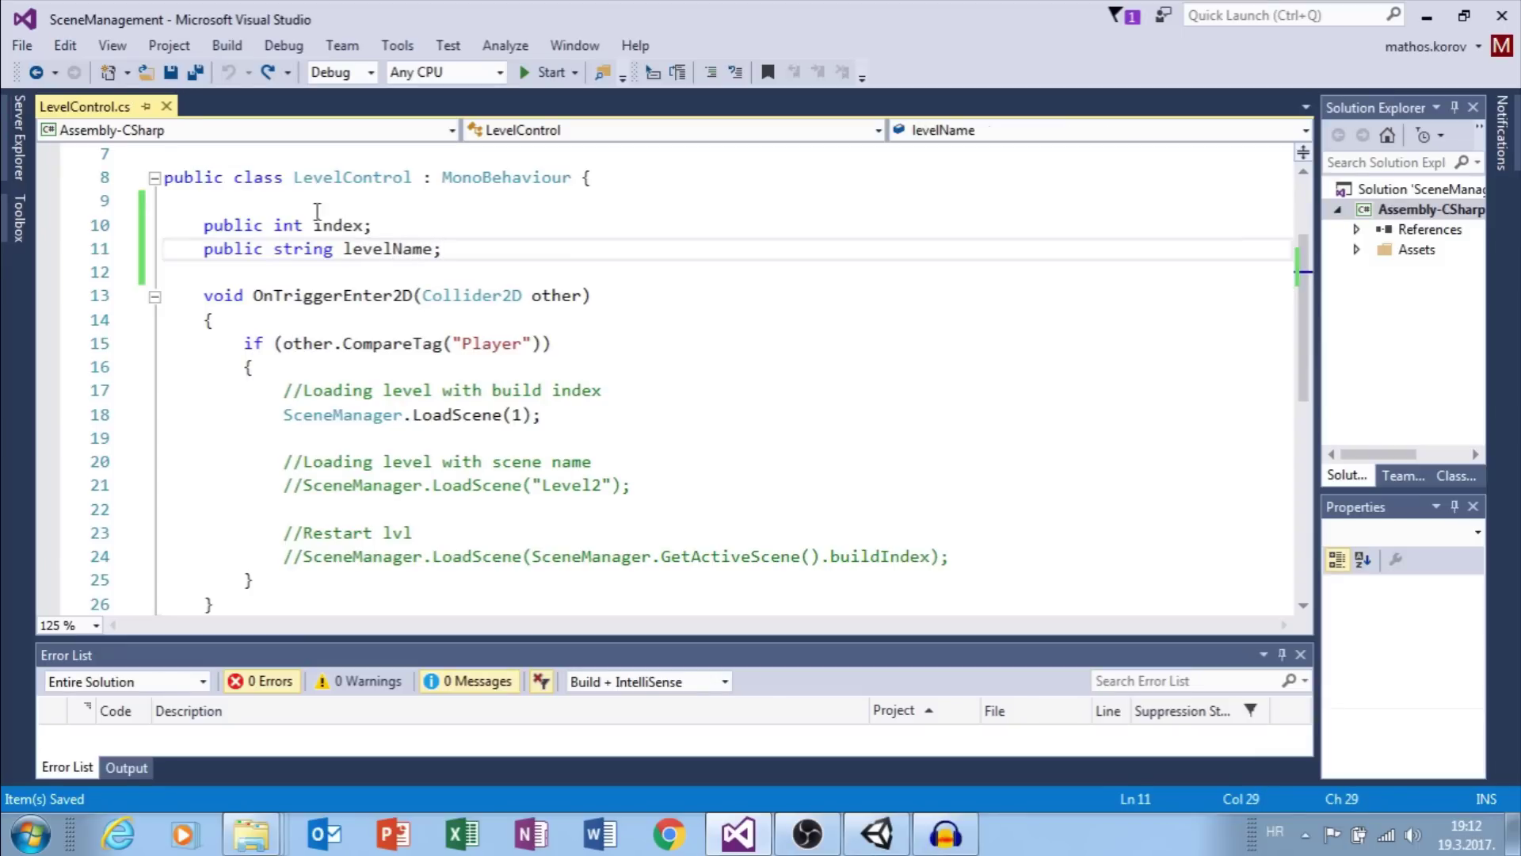
# Replace LoadScene(1) with index, uncomment the Level2 load using levelName, and save.
pyautogui.doubleClick(336, 225)
pyautogui.doubleClick(516, 414)
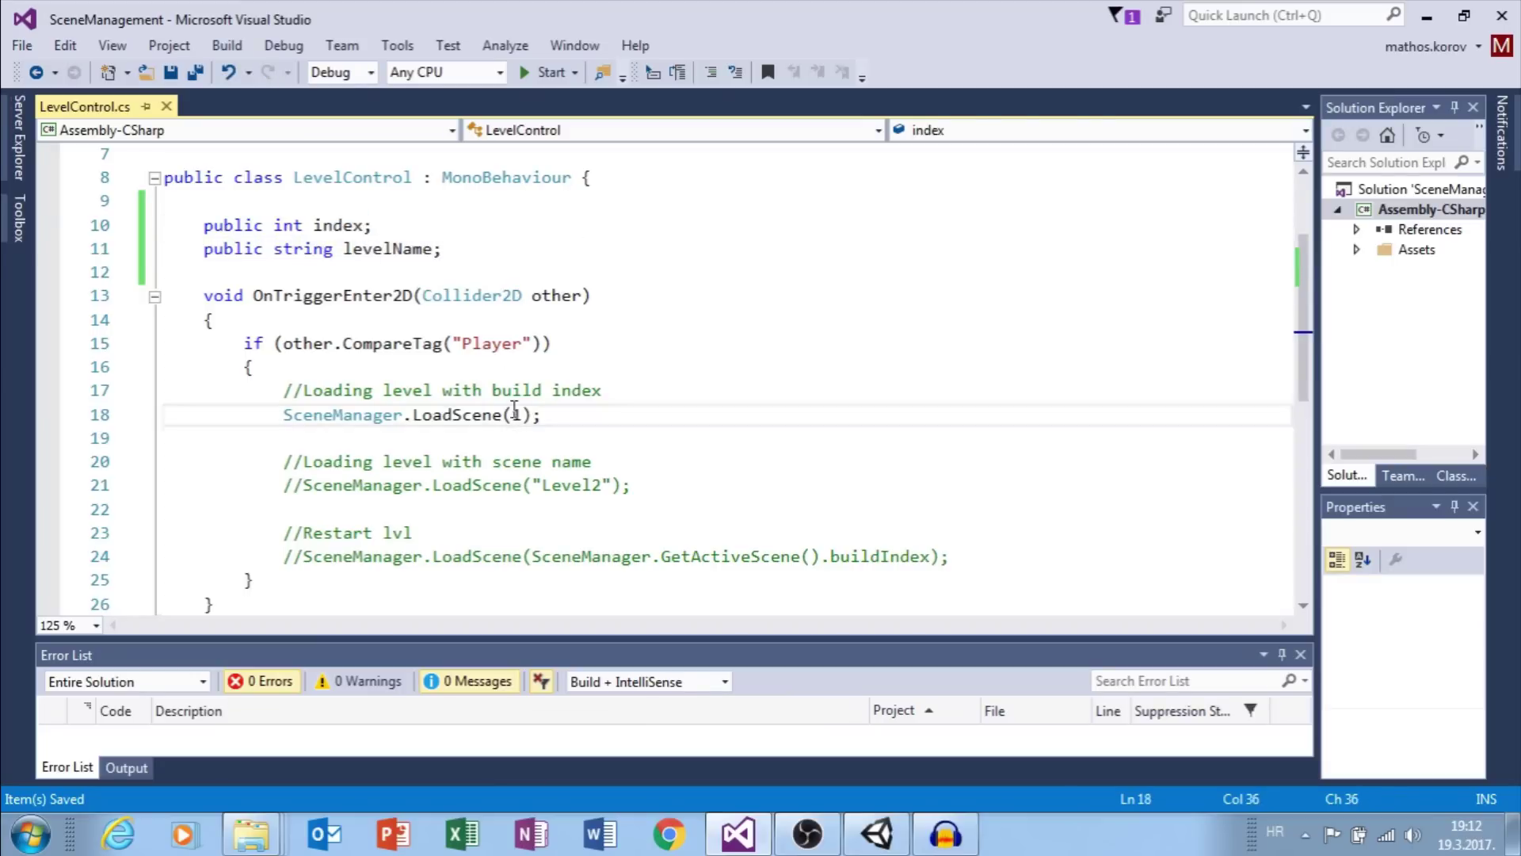
pyautogui.write('index')
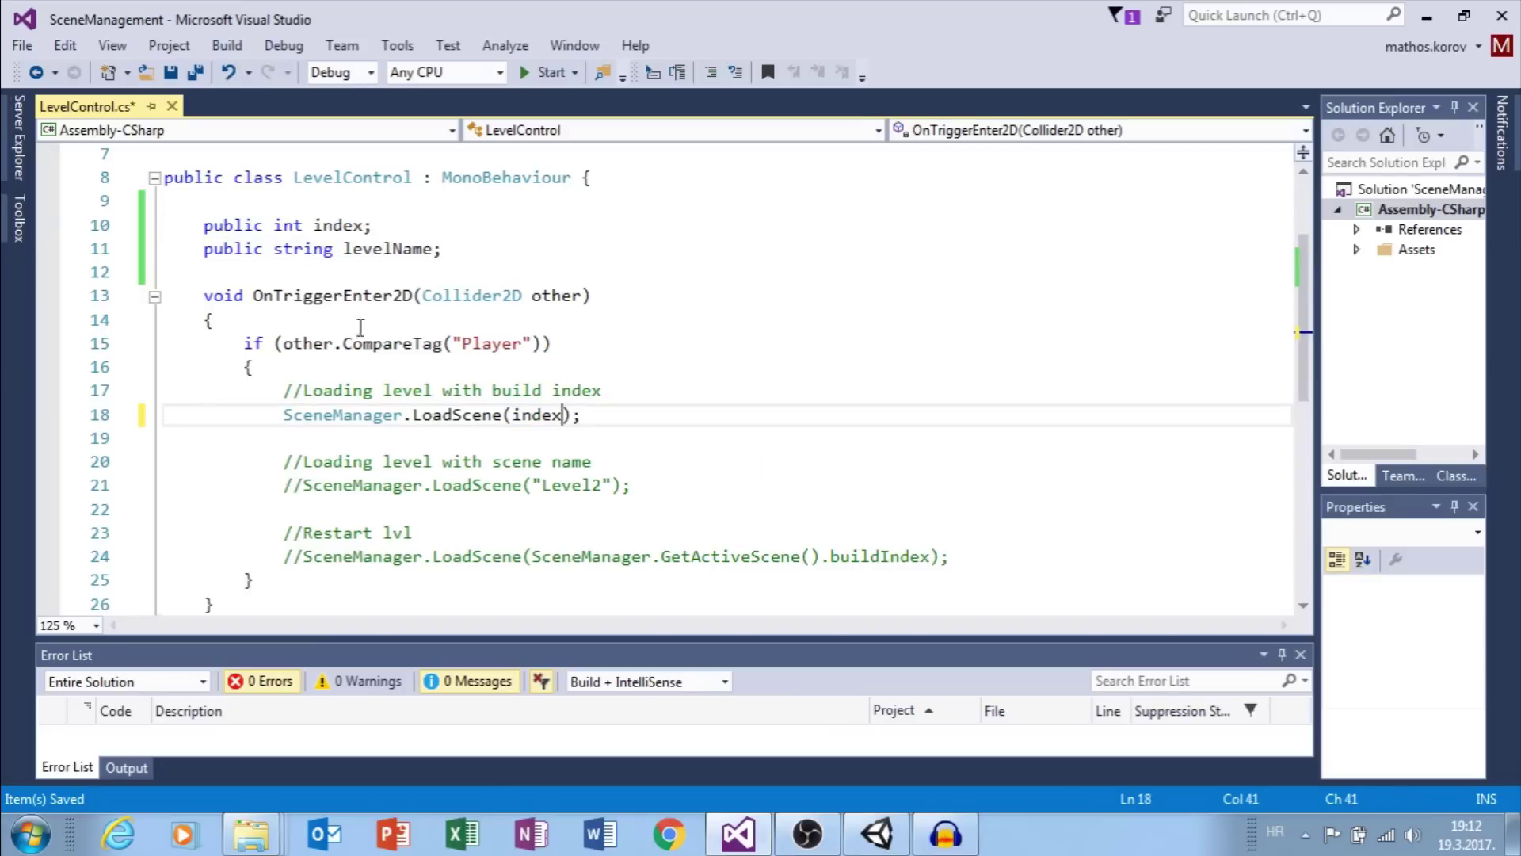
pyautogui.click(303, 486)
pyautogui.press('BackSpace')
pyautogui.press('BackSpace')
pyautogui.moveTo(512, 485); pyautogui.dragTo(596, 489)
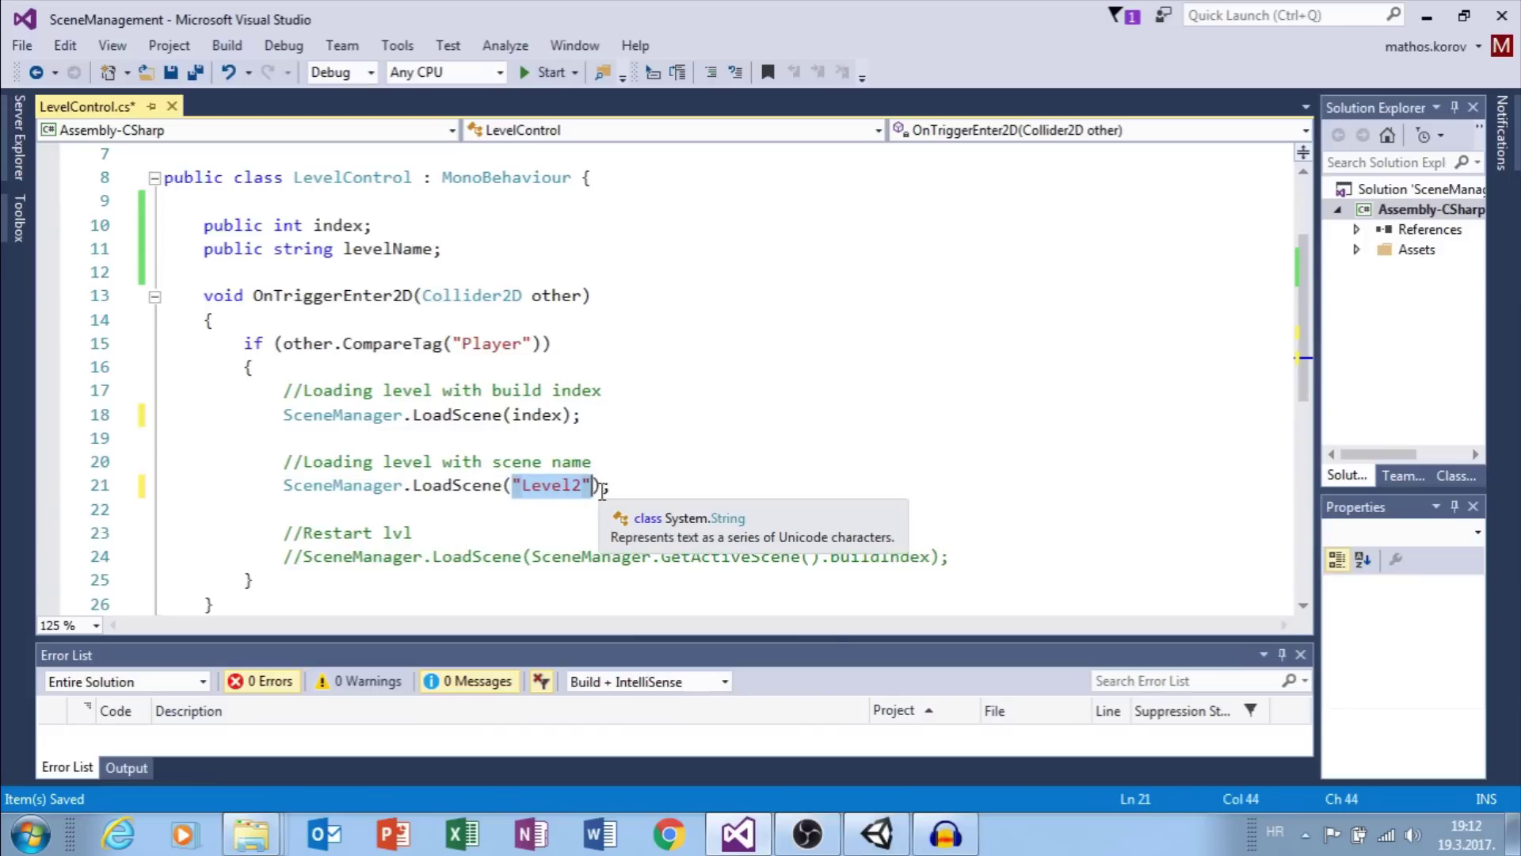
pyautogui.write('level')
pyautogui.press('Tab')
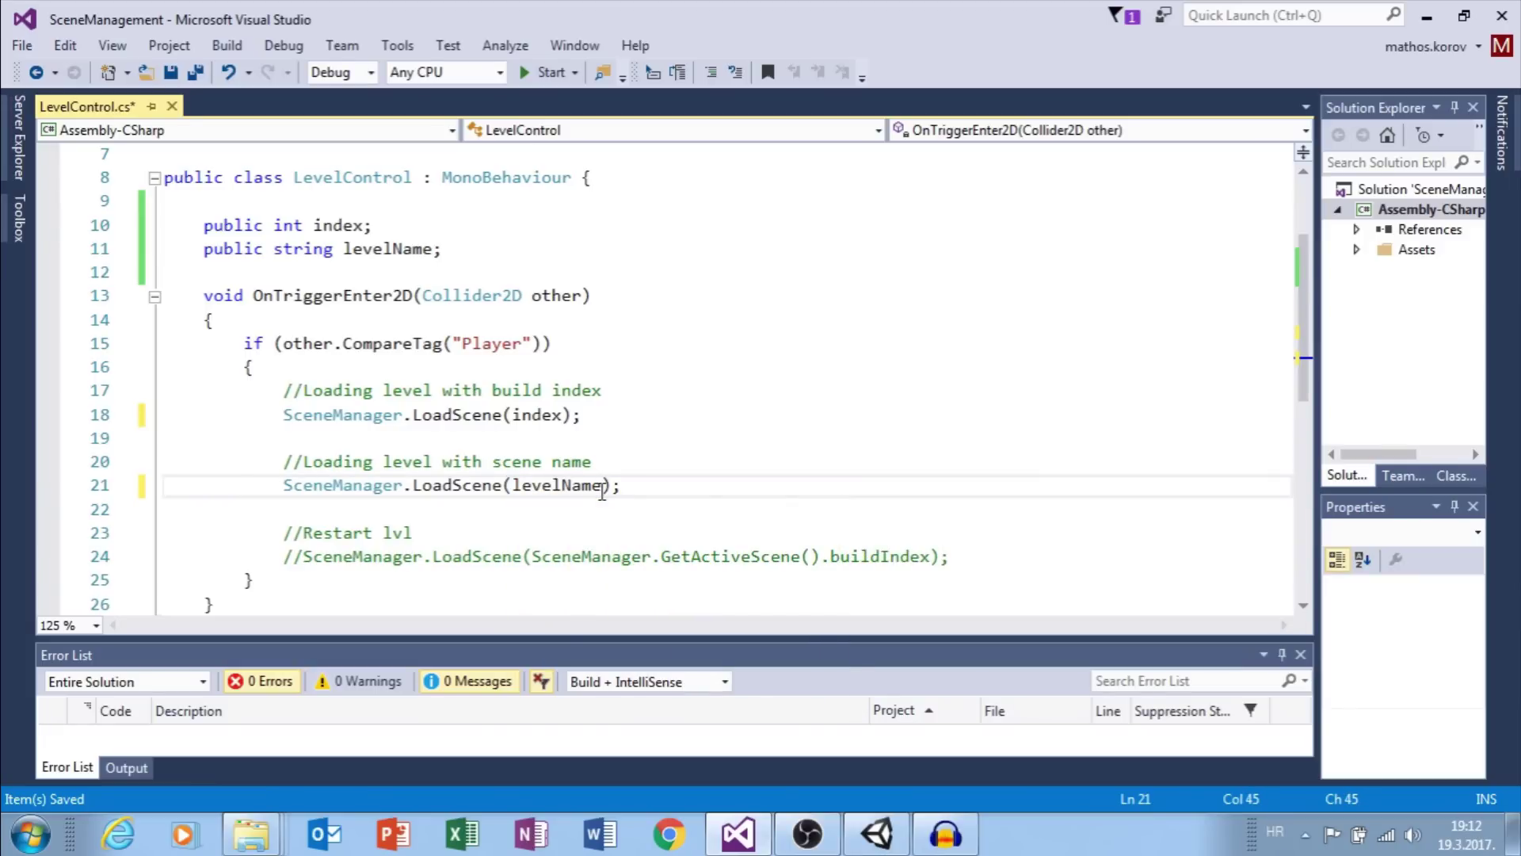
pyautogui.hotkey('ctrl', 's')
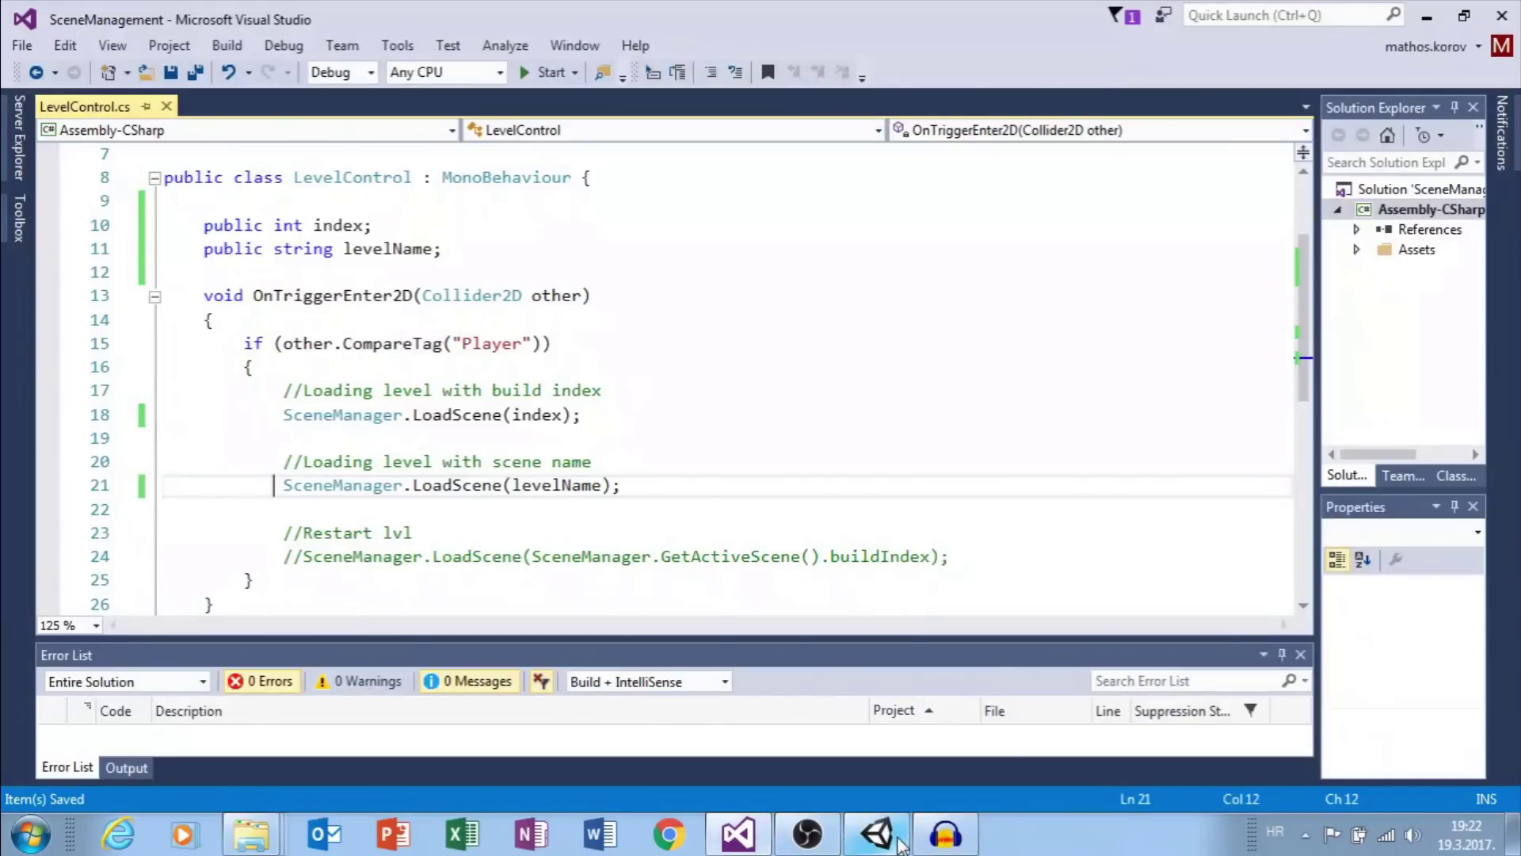
# Set the Door's LevelControl Index to 1, with Level Name Level2.
pyautogui.click(899, 843)
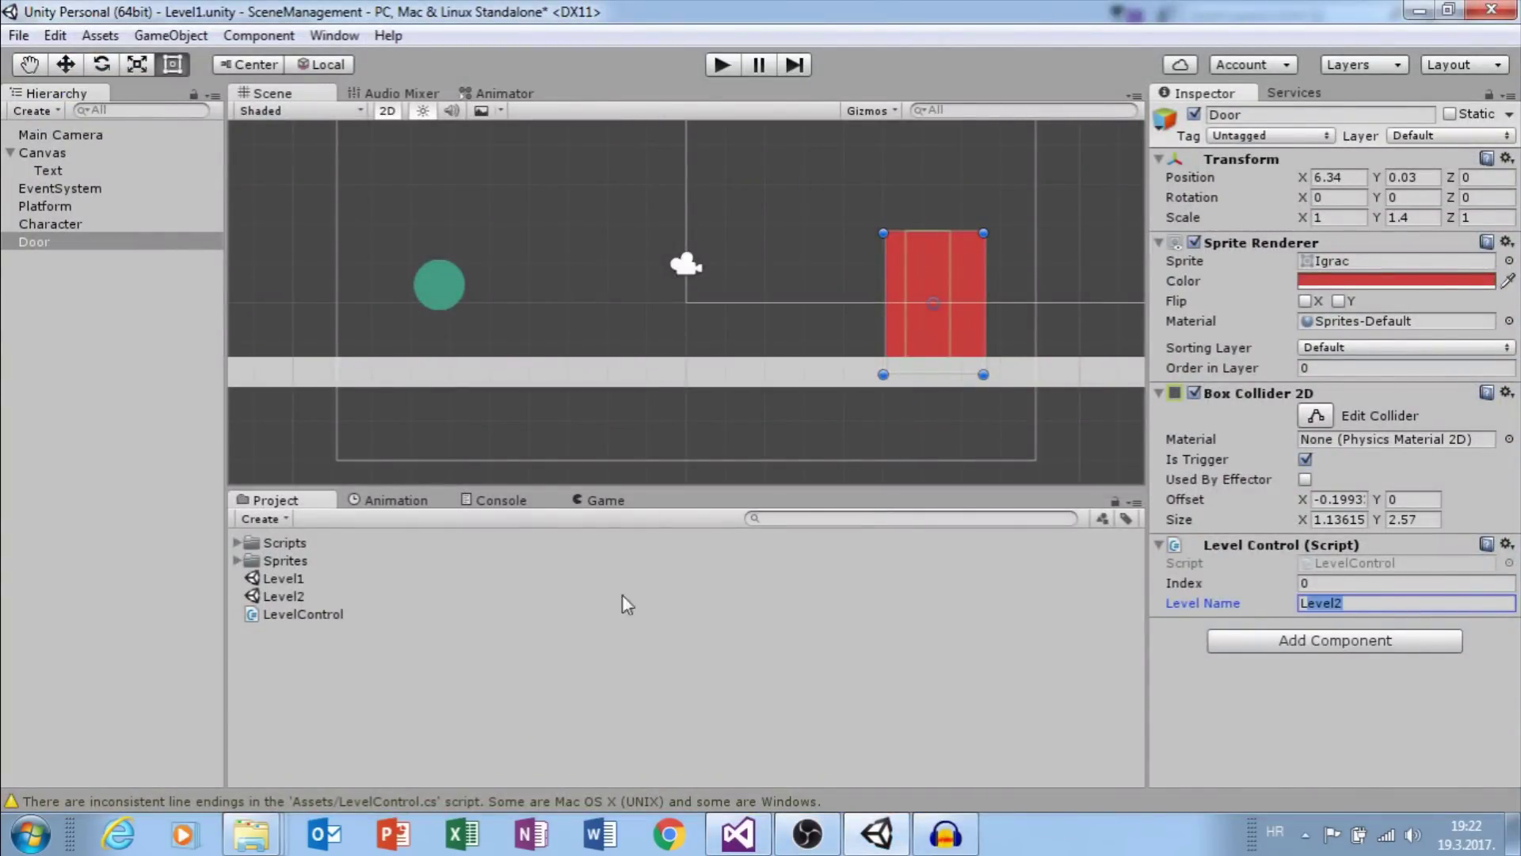
pyautogui.click(297, 596)
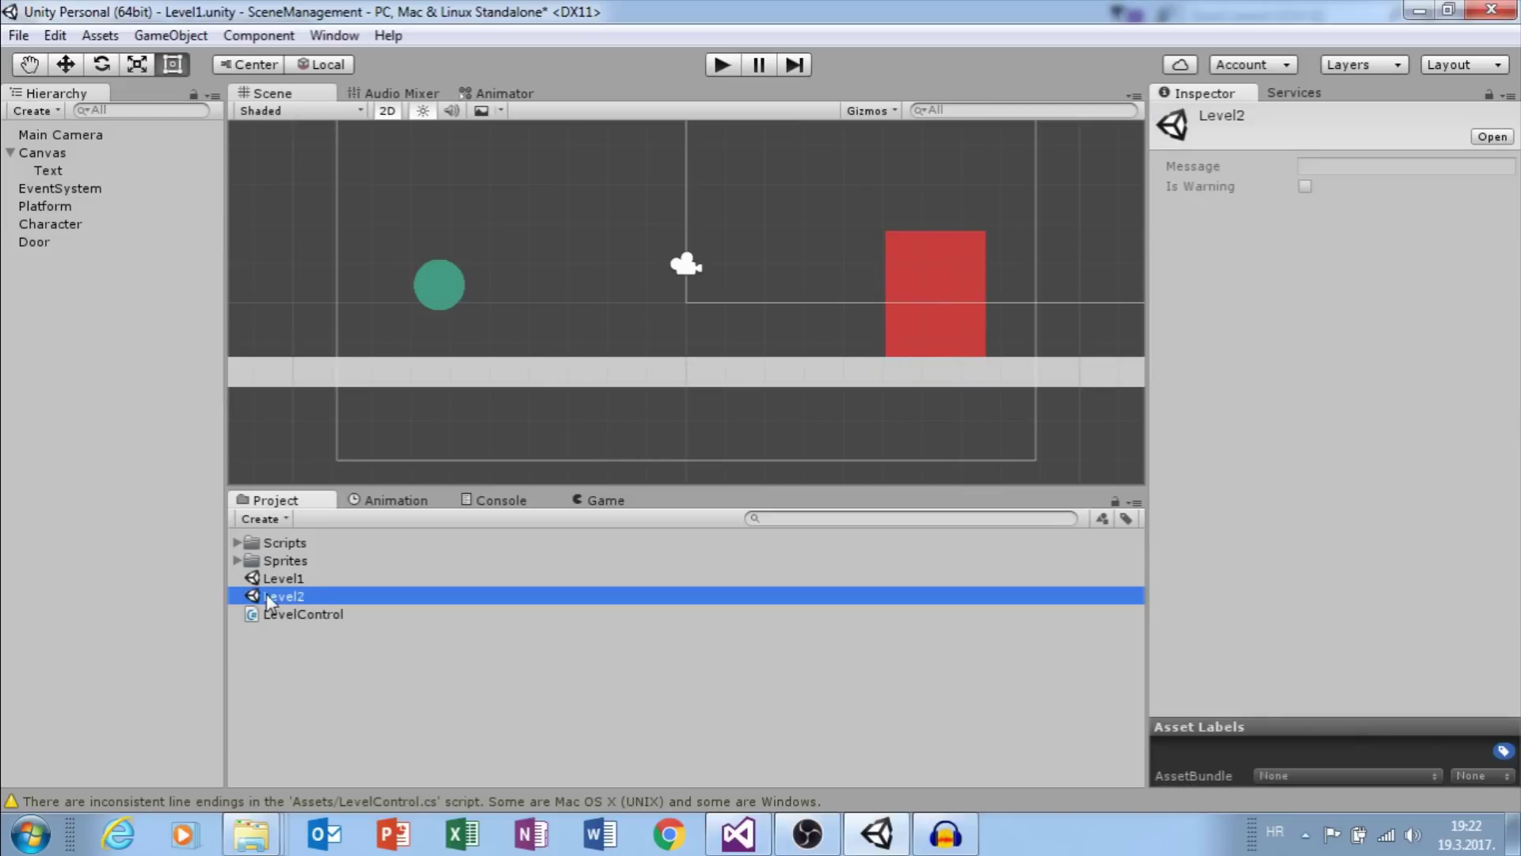
pyautogui.click(31, 242)
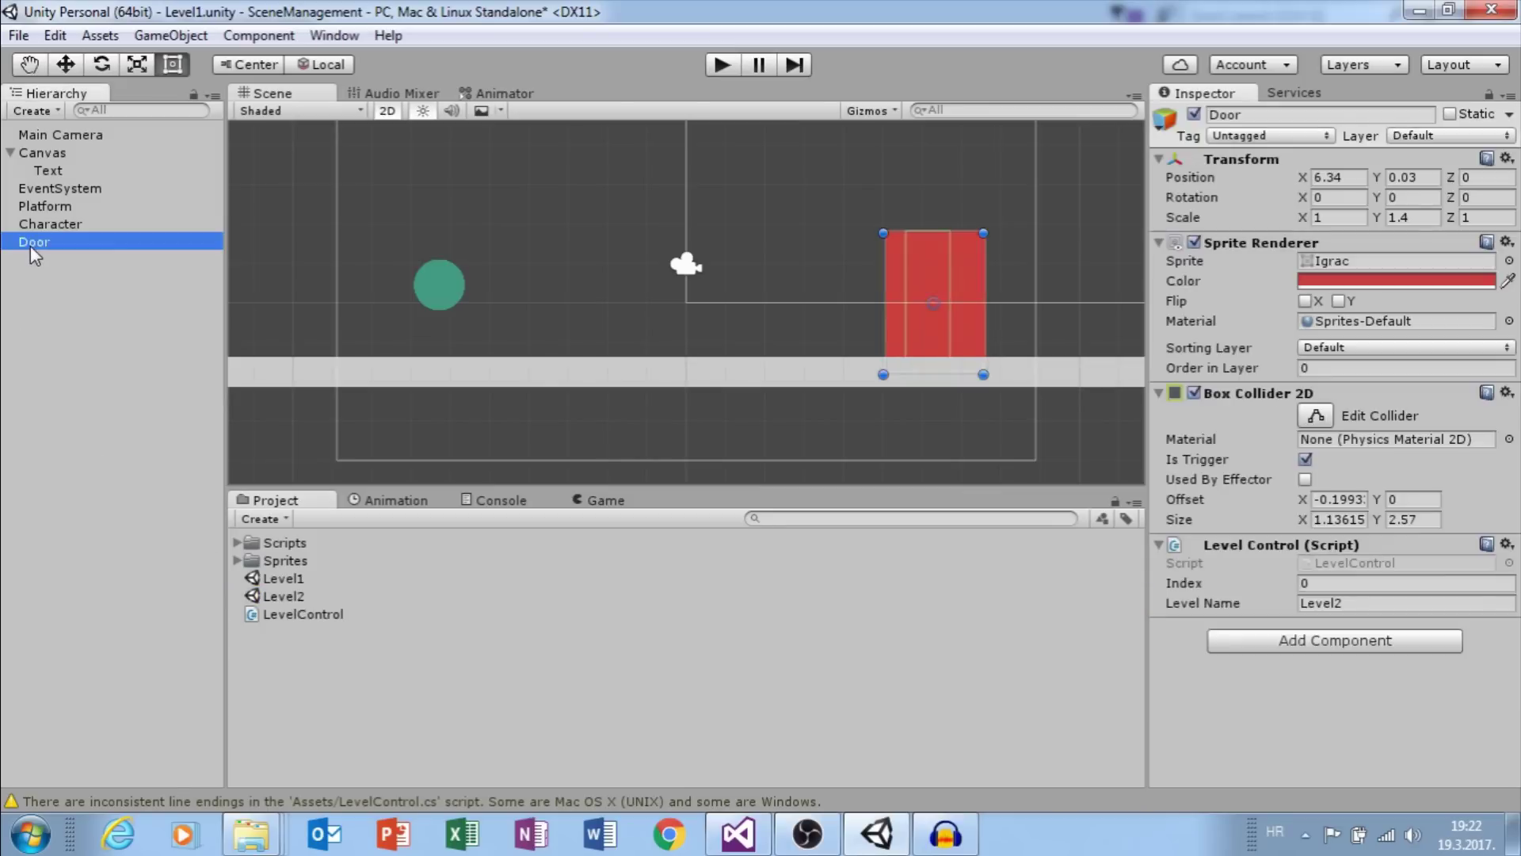
pyautogui.click(1323, 583)
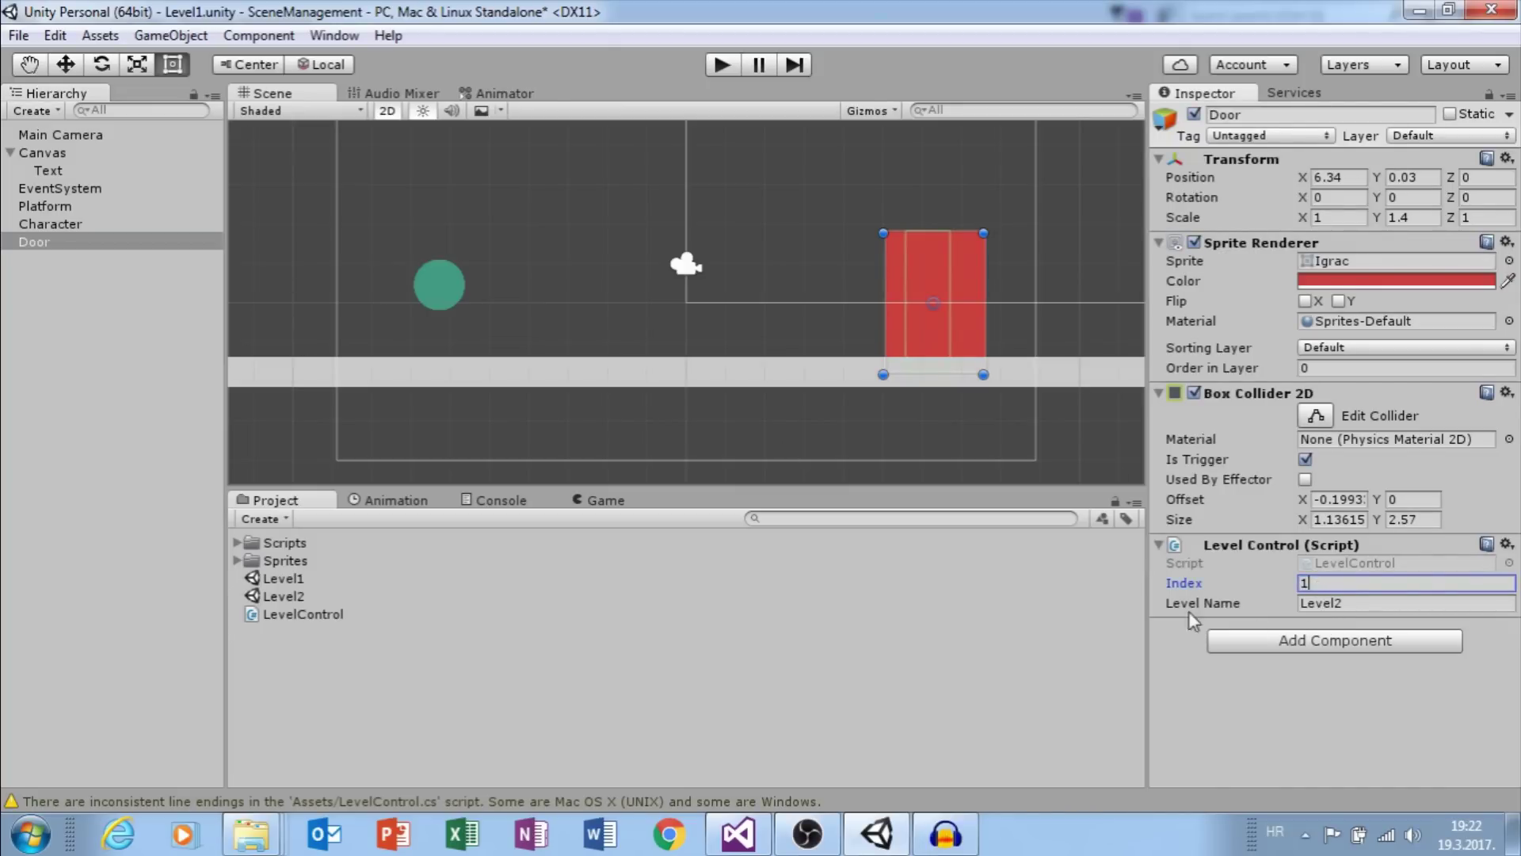
# Comment out the levelName LoadScene line in LevelControl.cs.
pyautogui.click(744, 834)
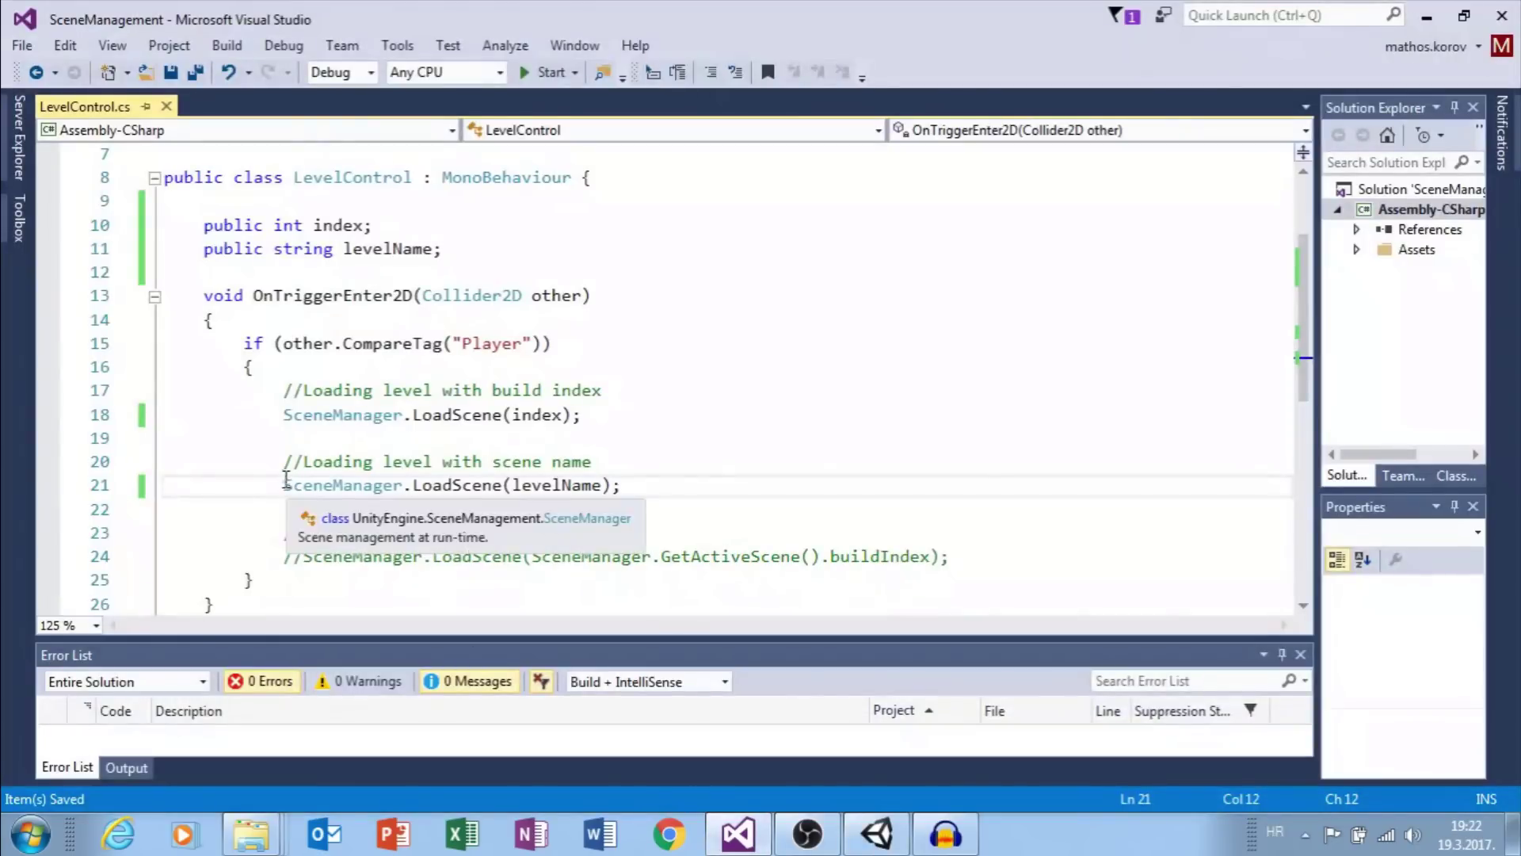
pyautogui.click(282, 483)
pyautogui.write('//')
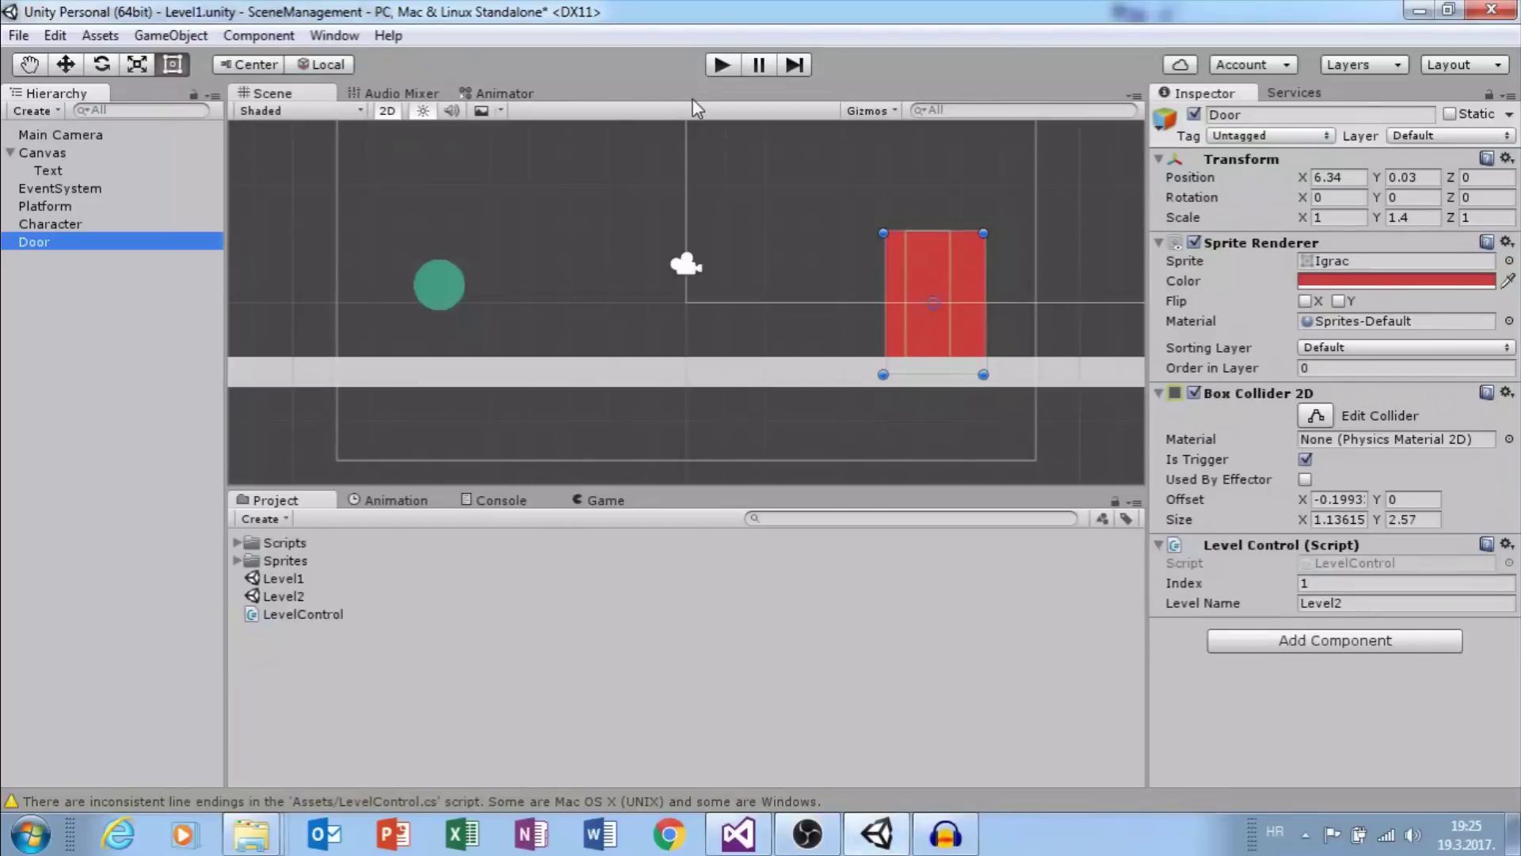
# Play-test by steering the green ball into the door to load Level 2, then stop.
pyautogui.click(719, 67)
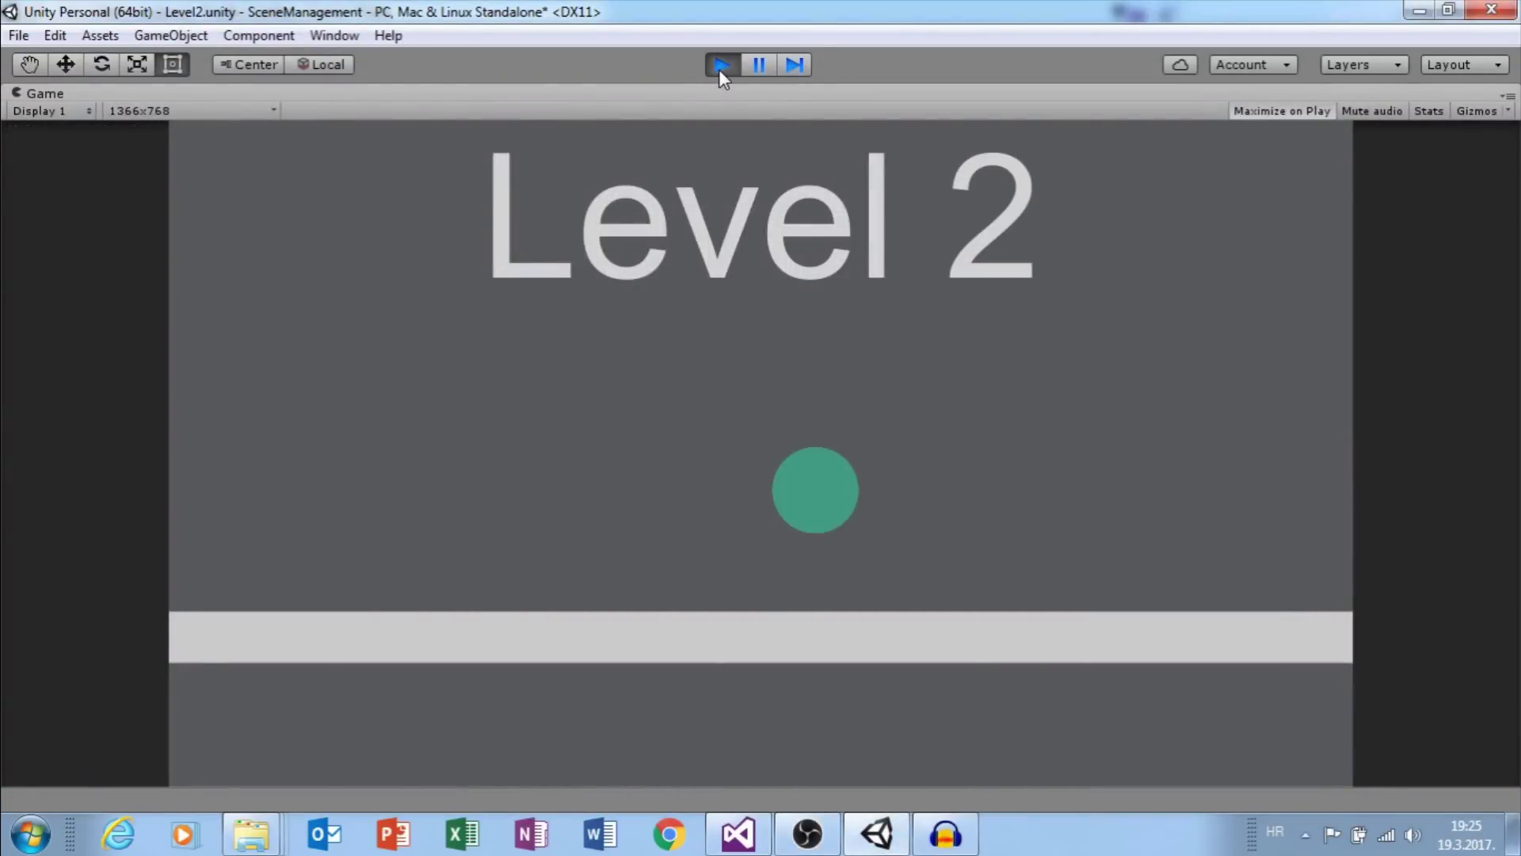
pyautogui.press('Left')
pyautogui.press('Right')
pyautogui.press('Left')
pyautogui.press('Right')
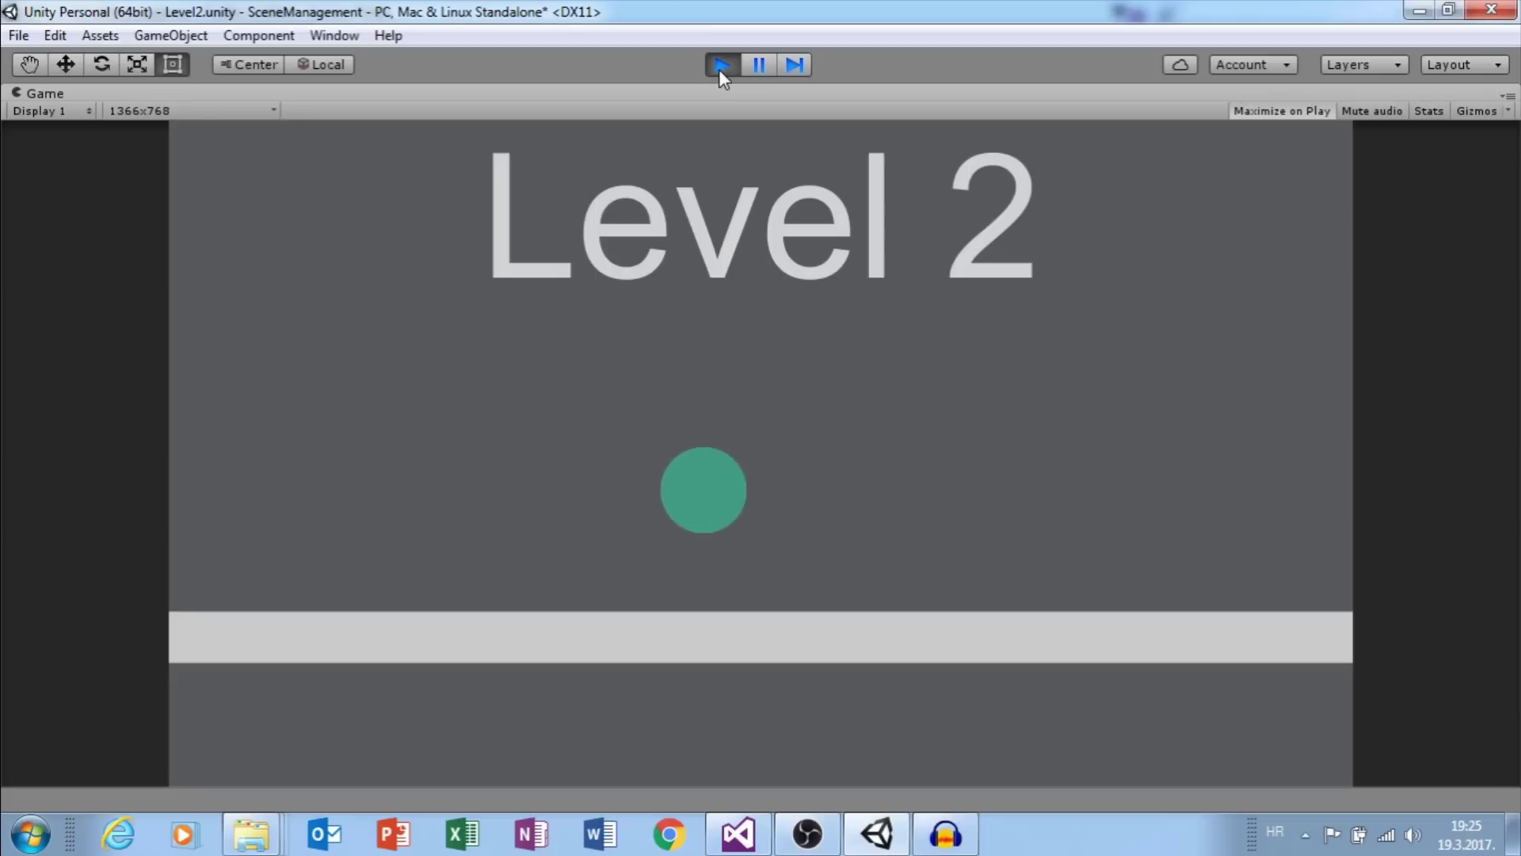
pyautogui.click(719, 65)
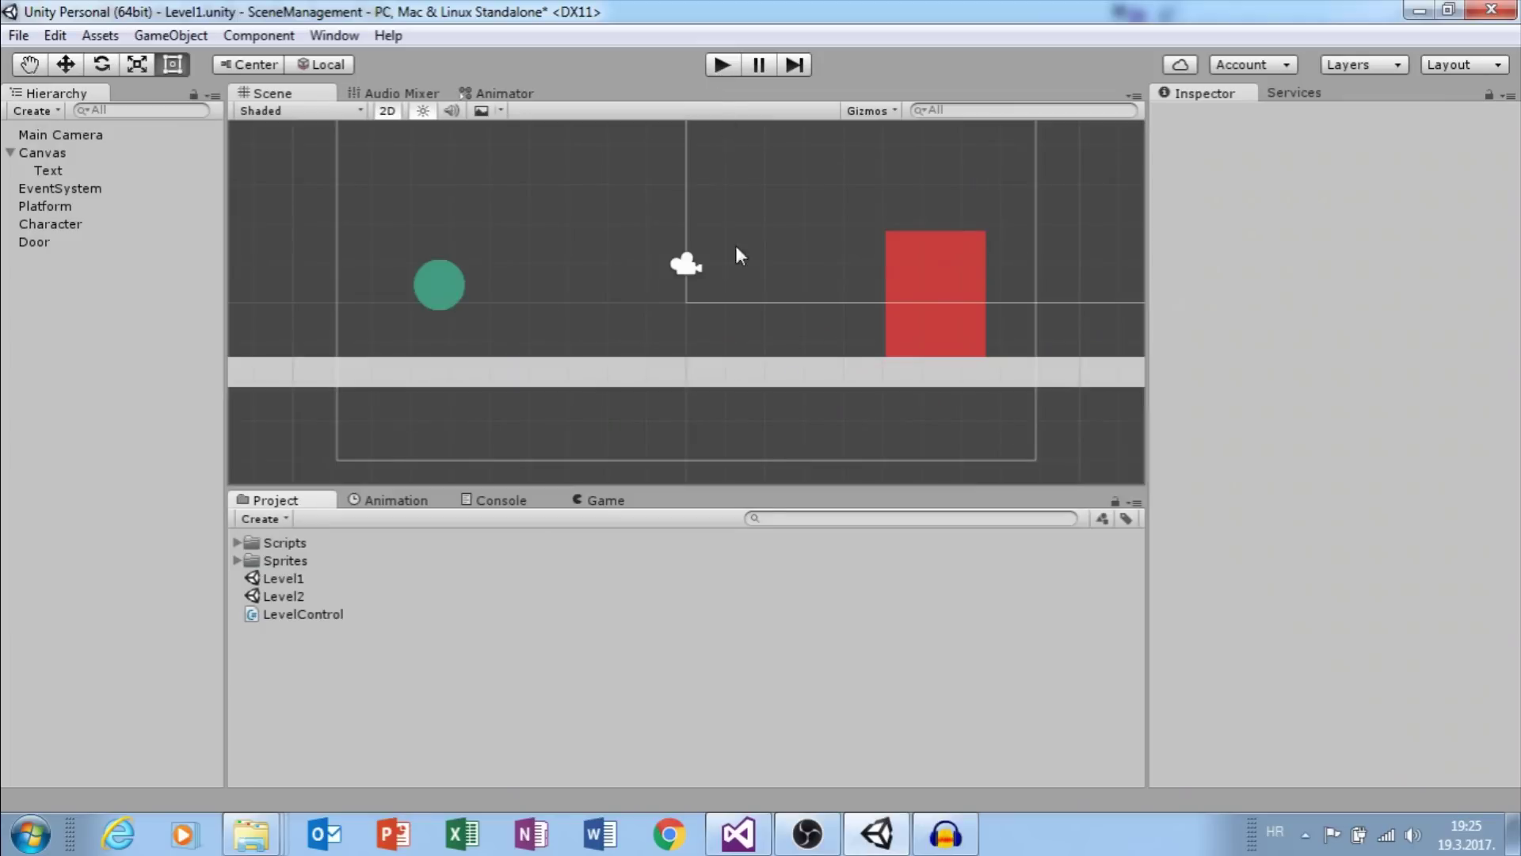
# Comment out LoadScene(index), uncomment the restart-current-level line, and save LevelControl.cs.
pyautogui.click(737, 833)
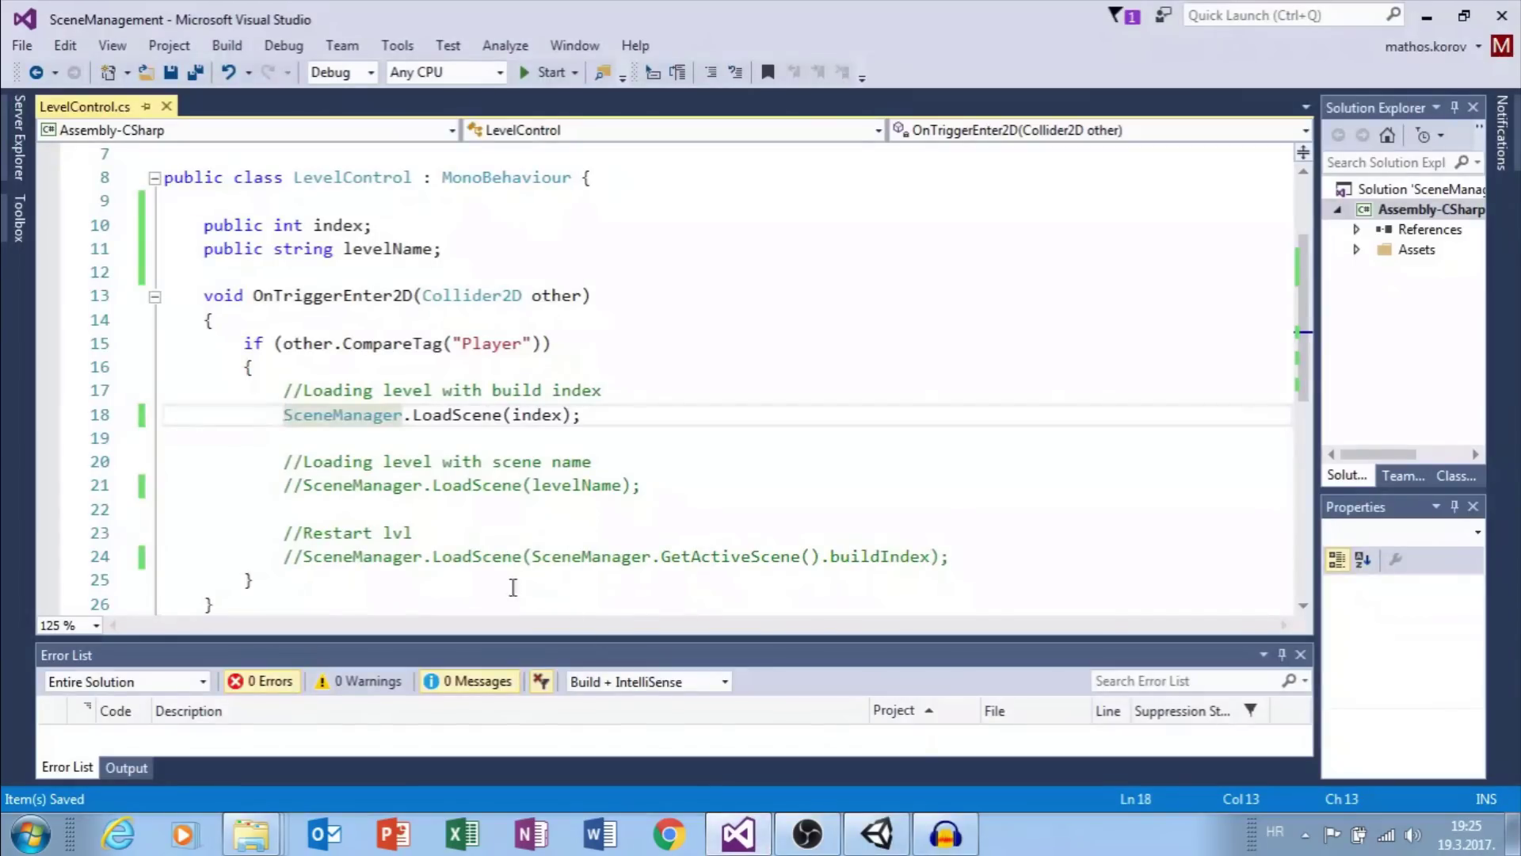
pyautogui.scroll(-1, 513, 587)
pyautogui.write('//')
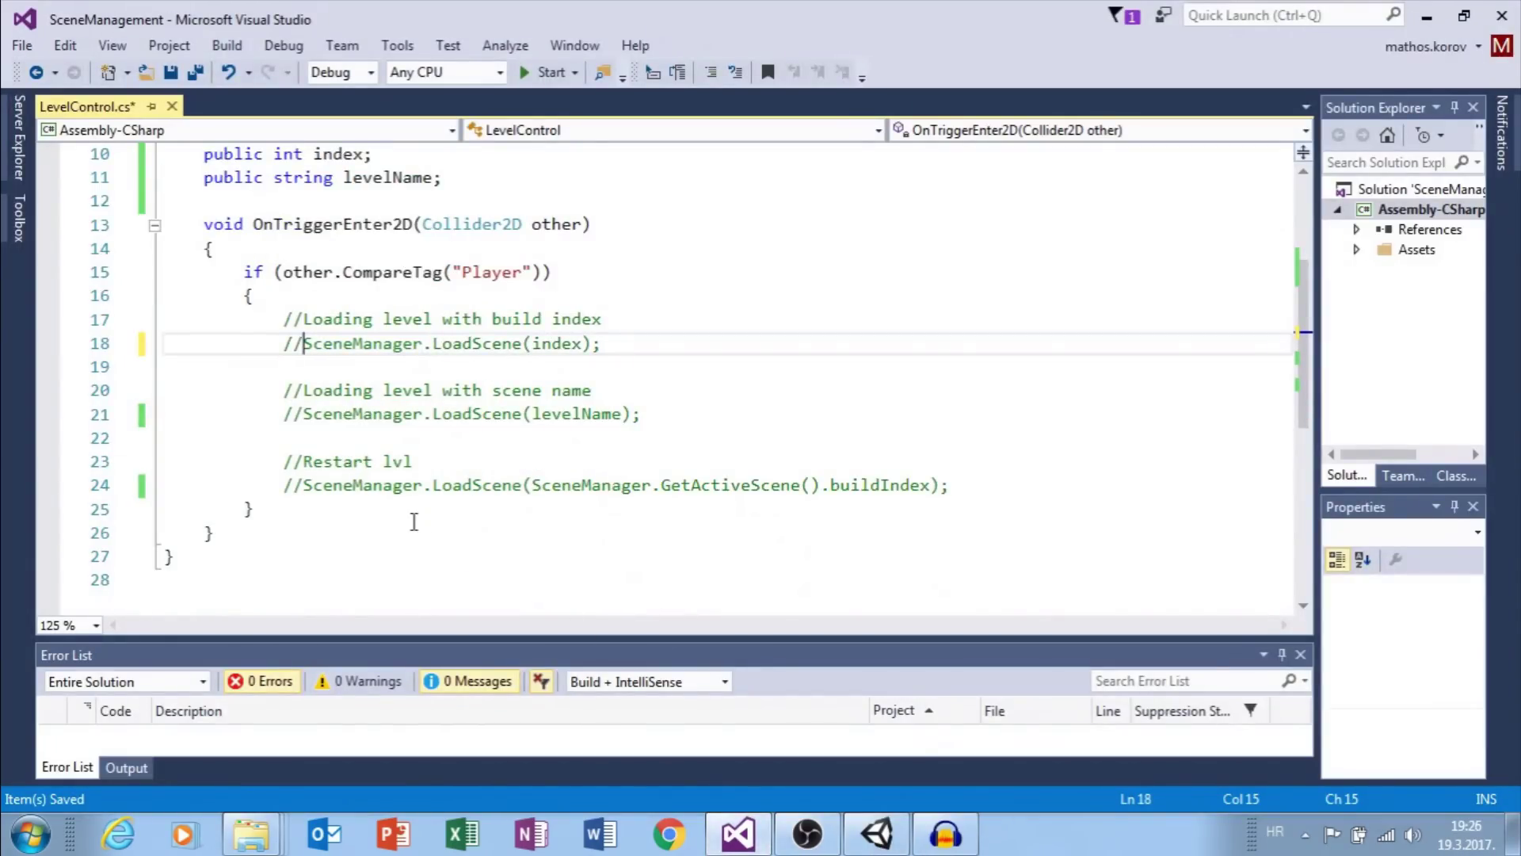
pyautogui.click(306, 483)
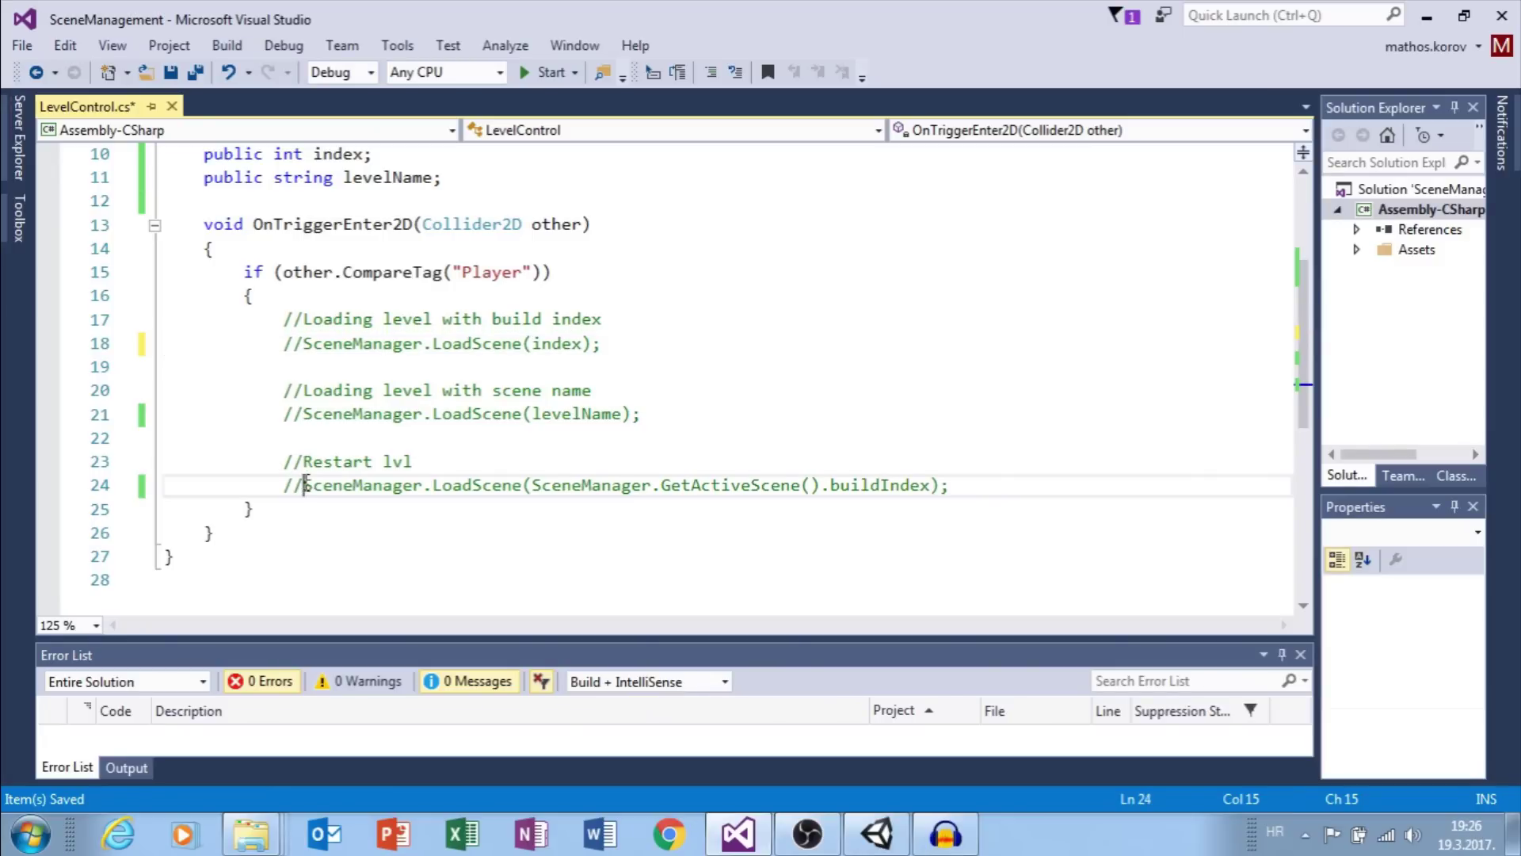
pyautogui.press('BackSpace')
pyautogui.press('BackSpace')
pyautogui.hotkey('ctrl', 's')
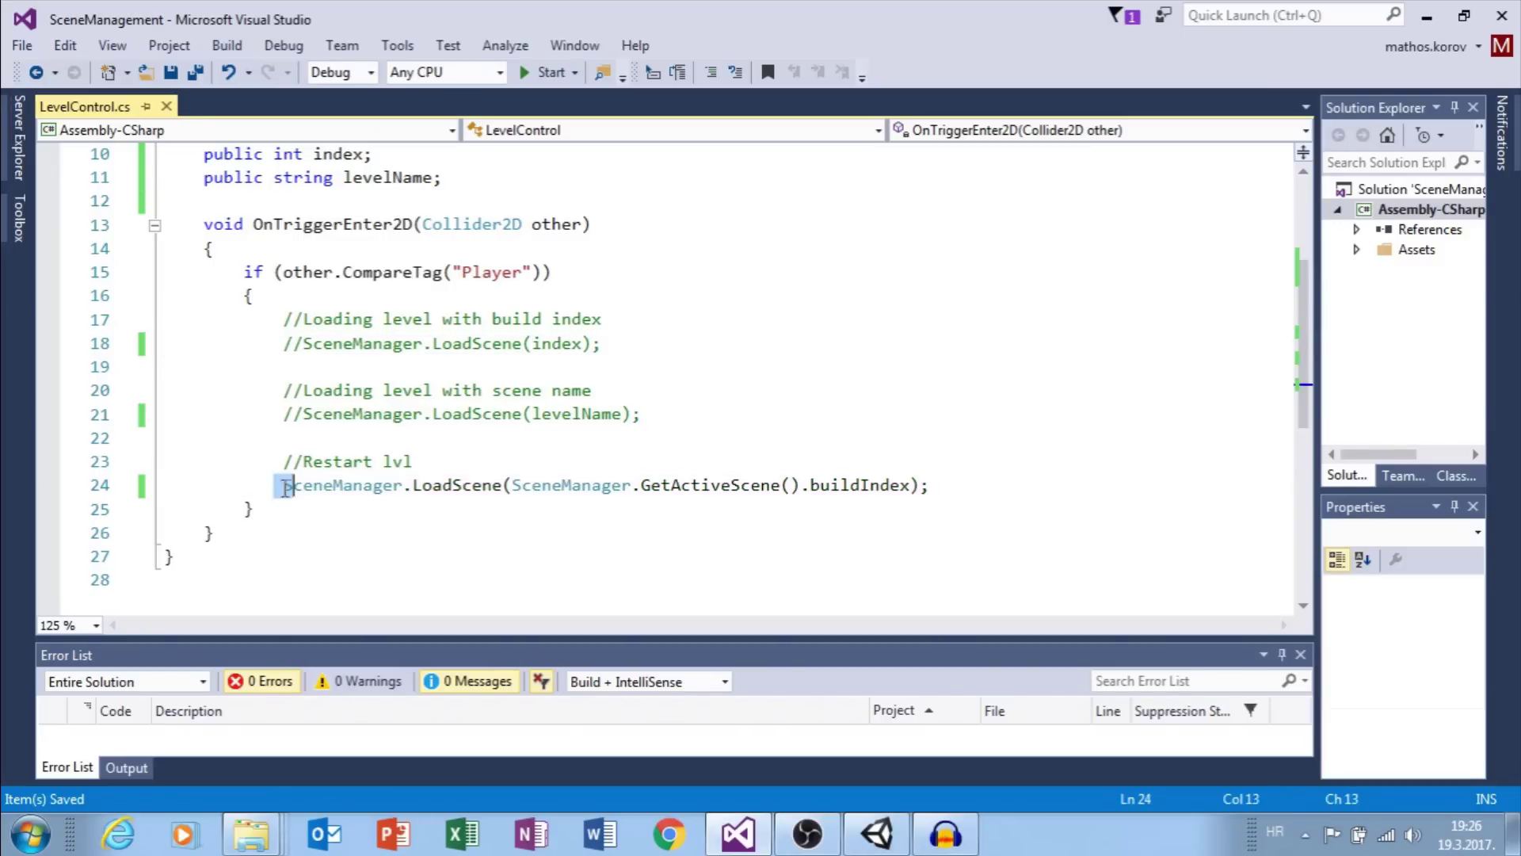
pyautogui.moveTo(286, 486); pyautogui.dragTo(938, 486)
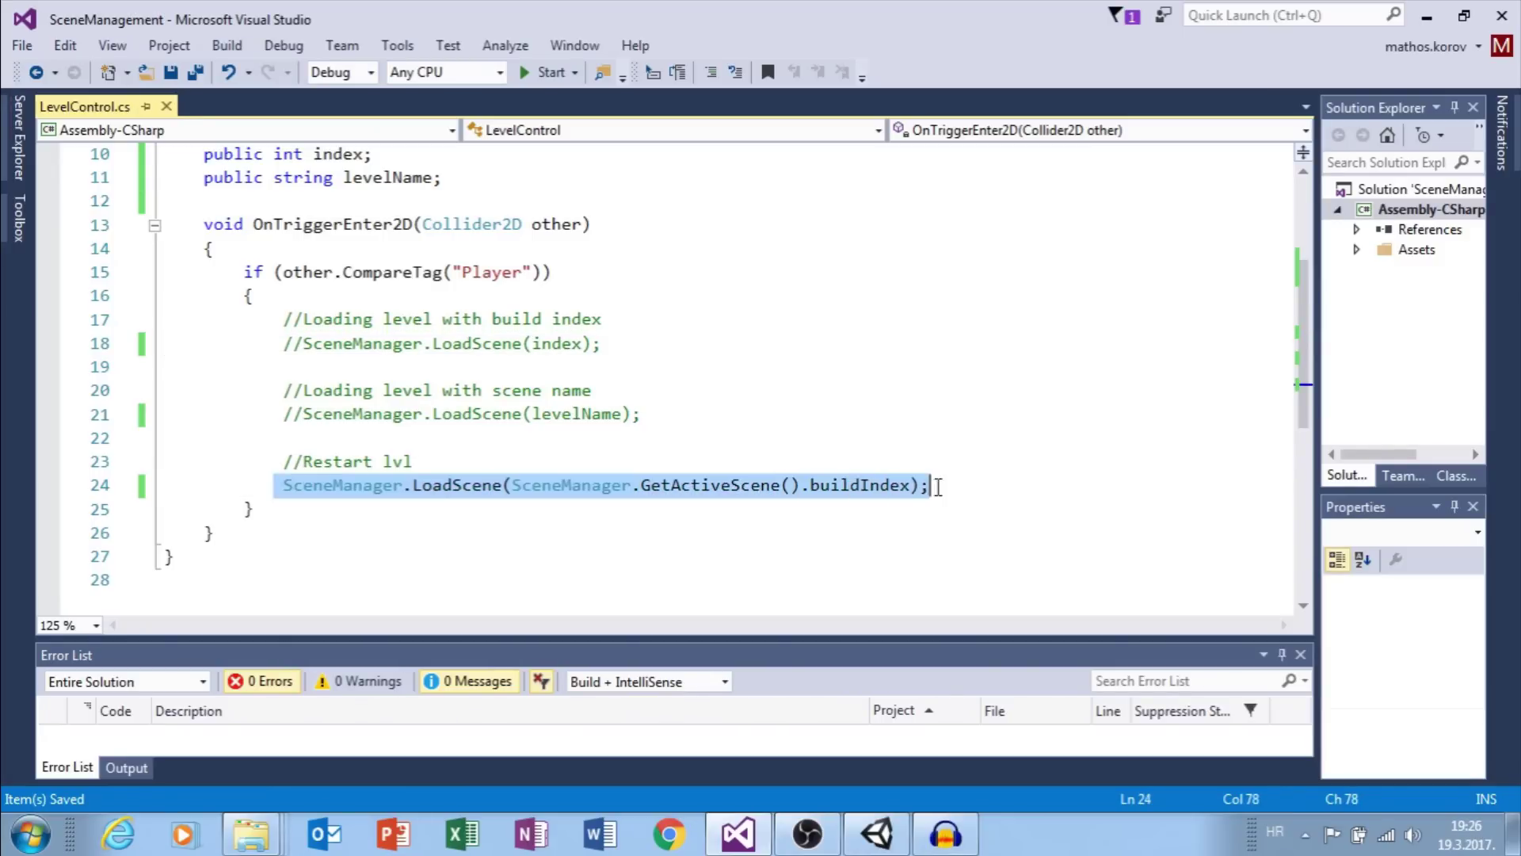
pyautogui.click(878, 833)
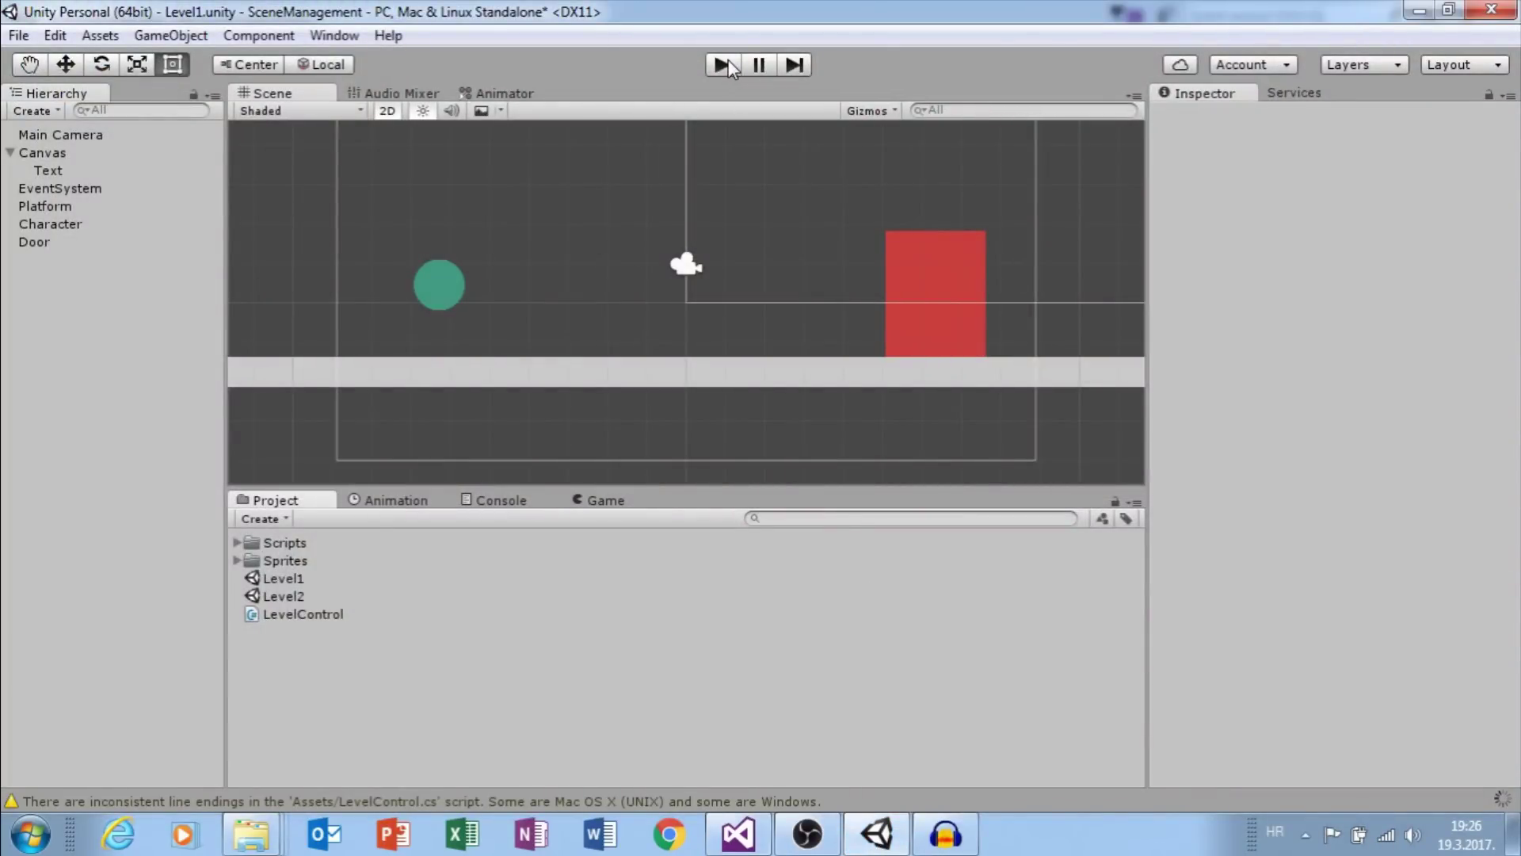
# Play Level 1 and roll the green ball toward the red door to test the restart.
pyautogui.click(729, 61)
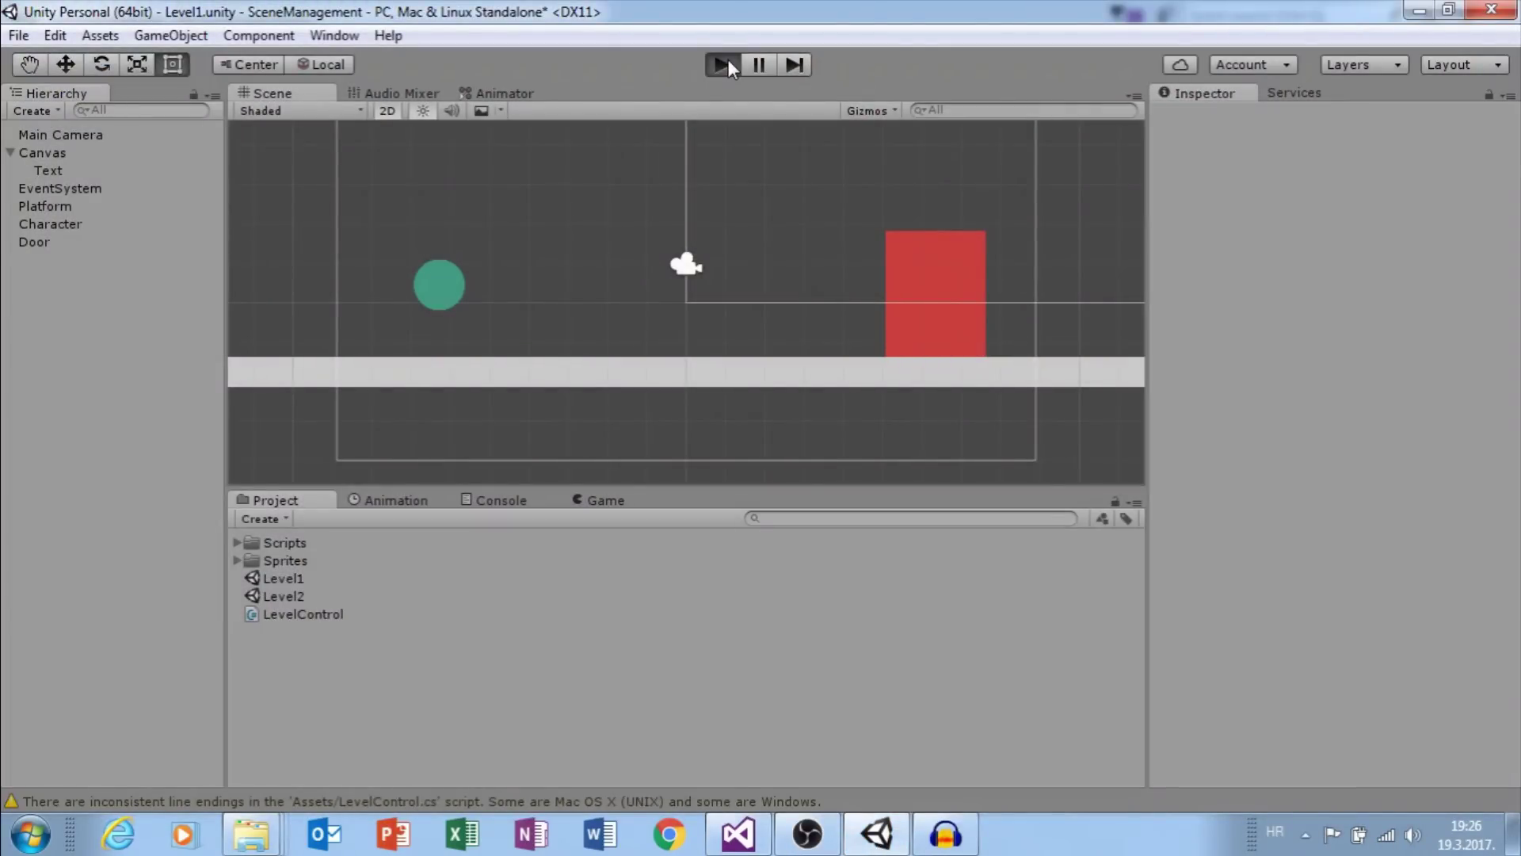
pyautogui.press('Right')
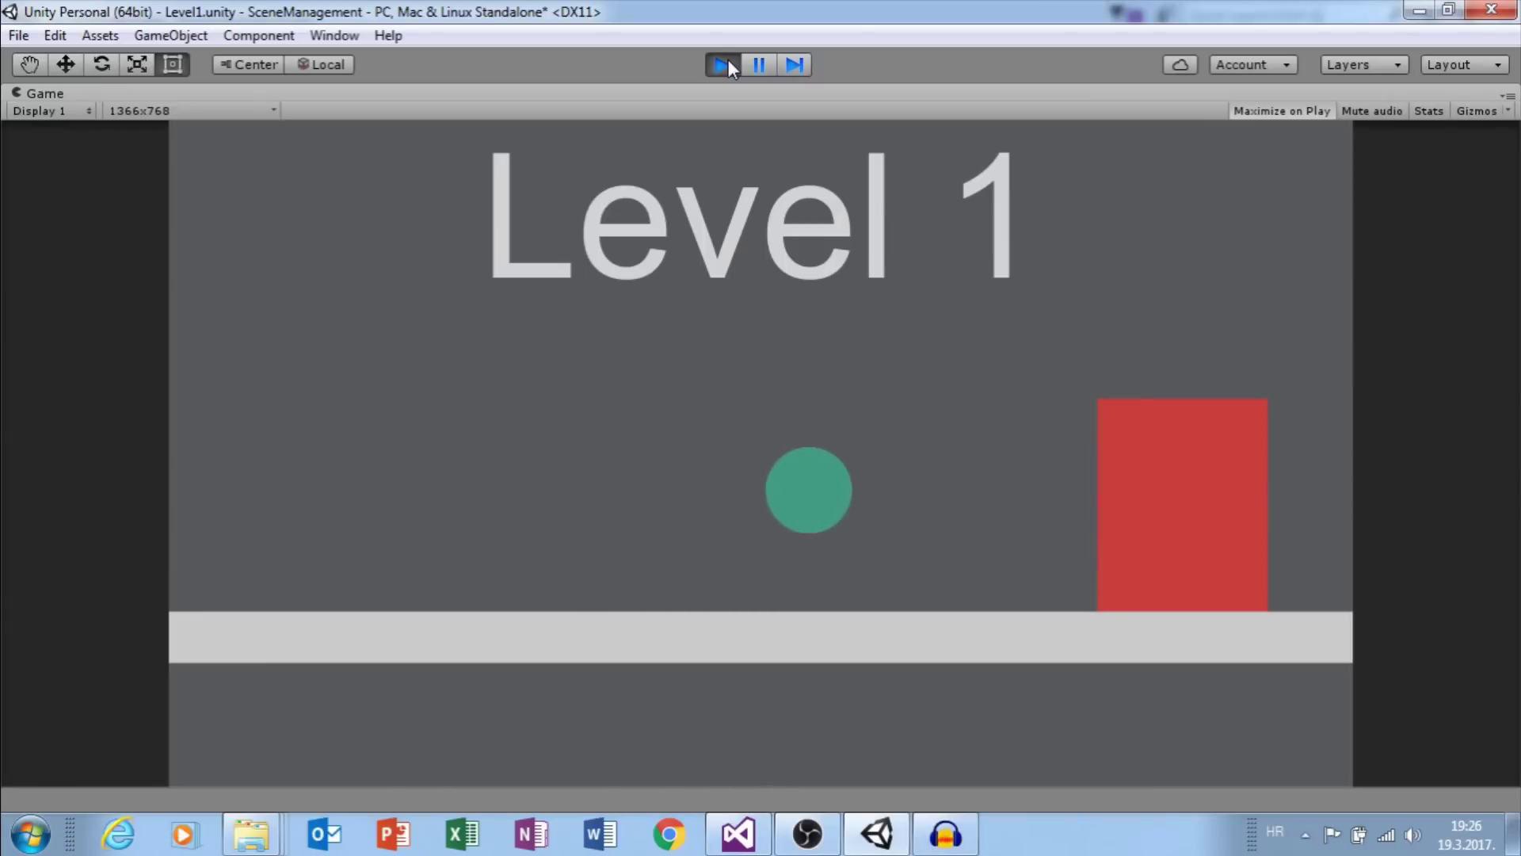
pyautogui.press('Left')
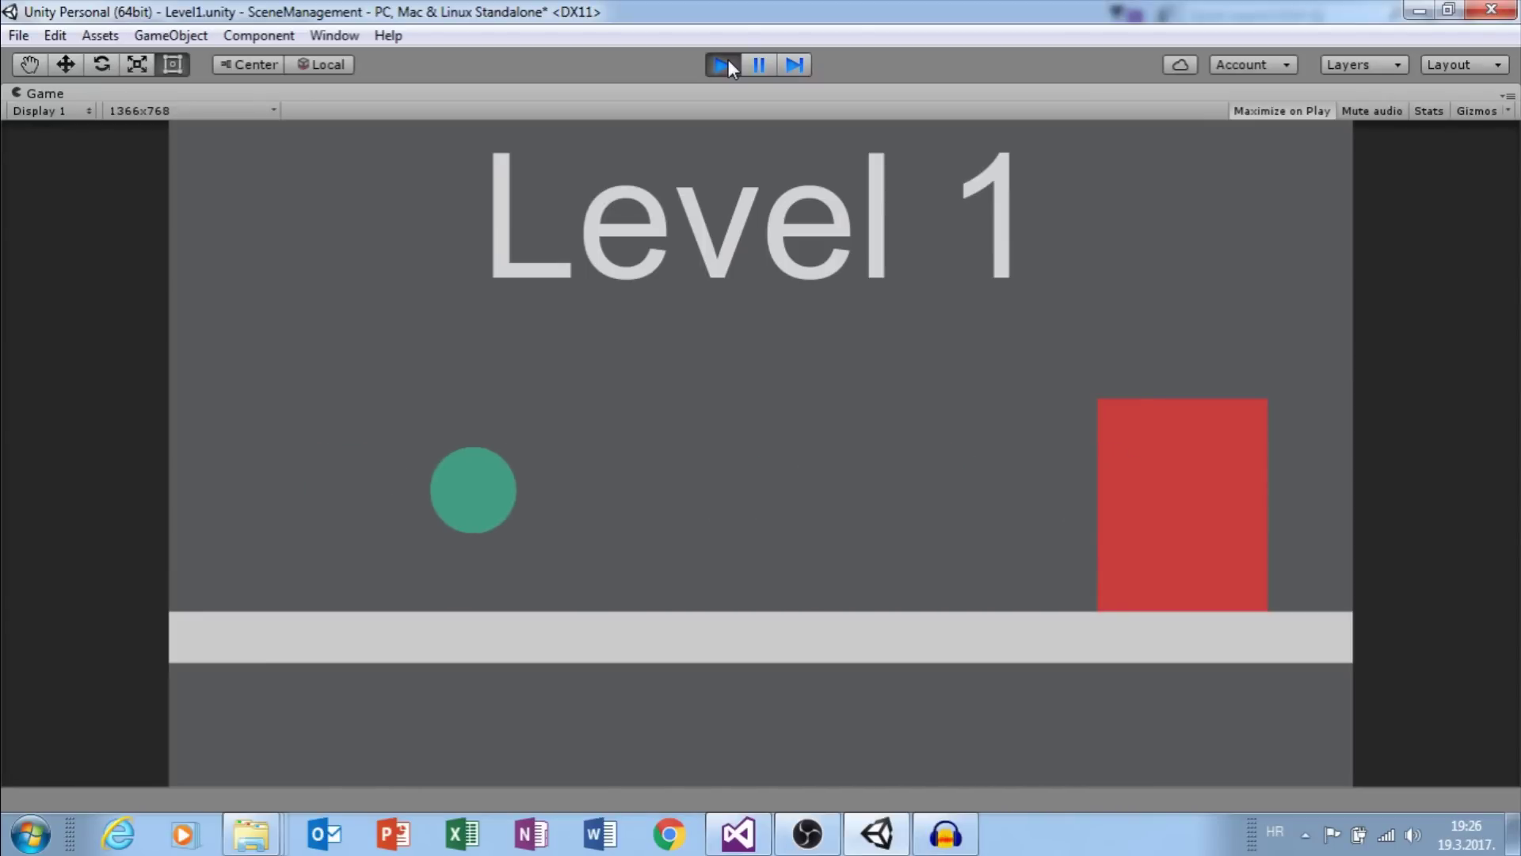